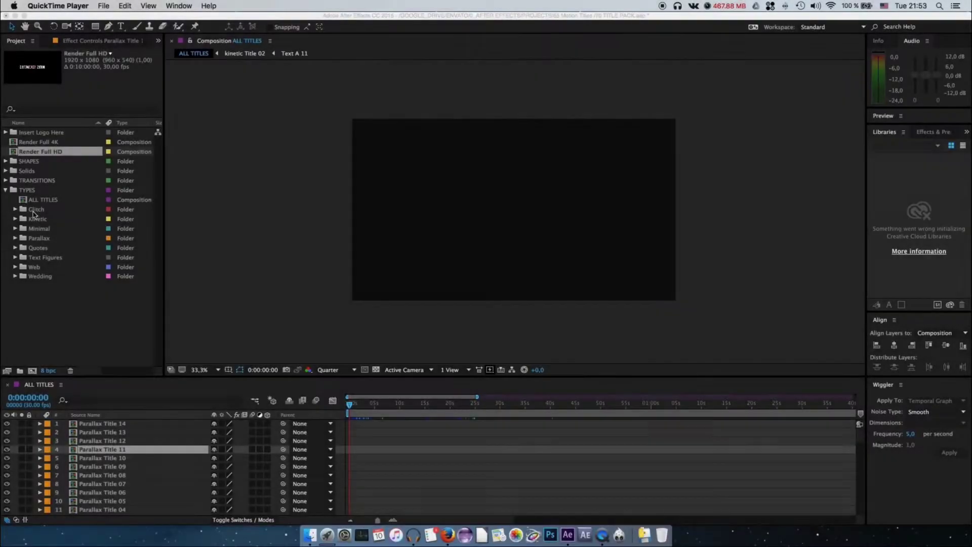
Open the Render Full HD composition and zoom the time ruler in around the playhead
{"action": "left_click", "coordinate": [36, 203]}
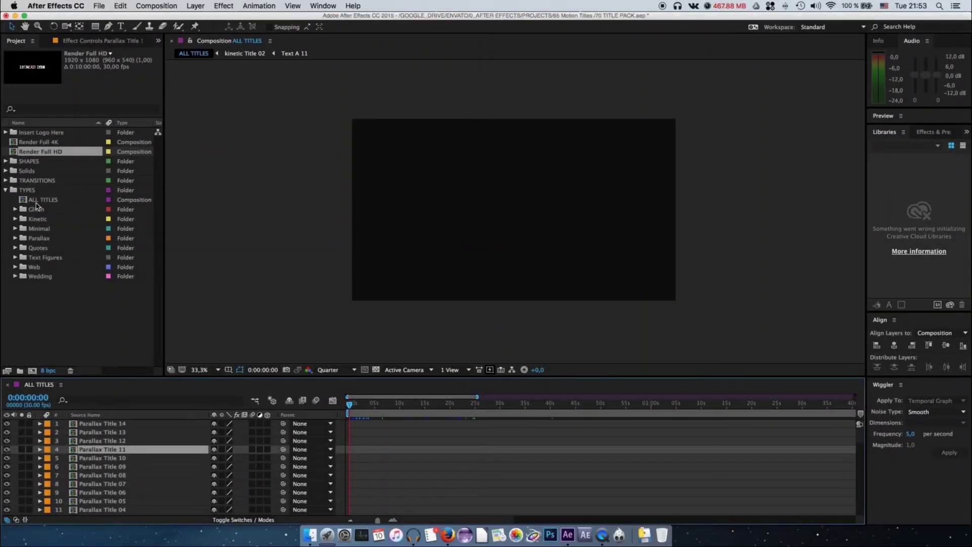
{"action": "left_click", "coordinate": [109, 425]}
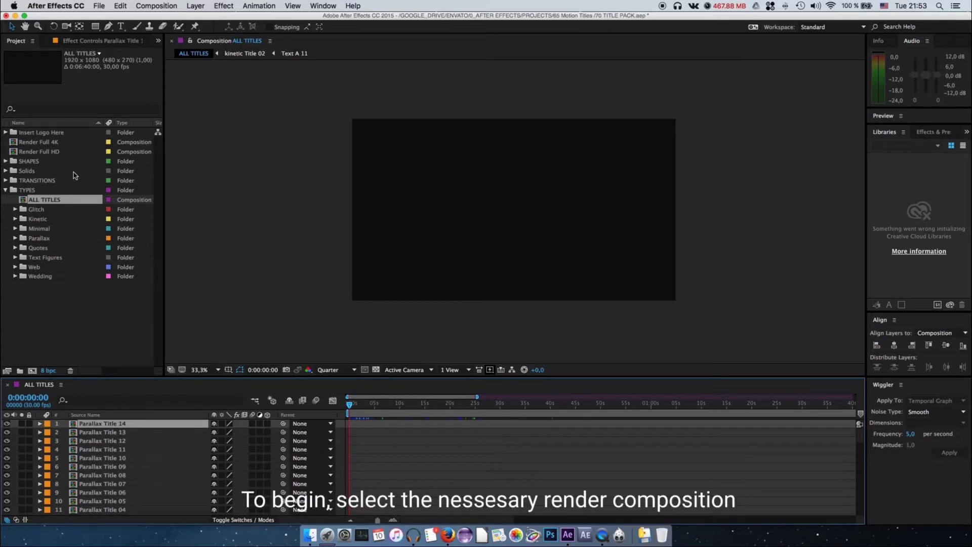
{"action": "left_click", "coordinate": [63, 152]}
{"action": "double_click", "coordinate": [64, 152]}
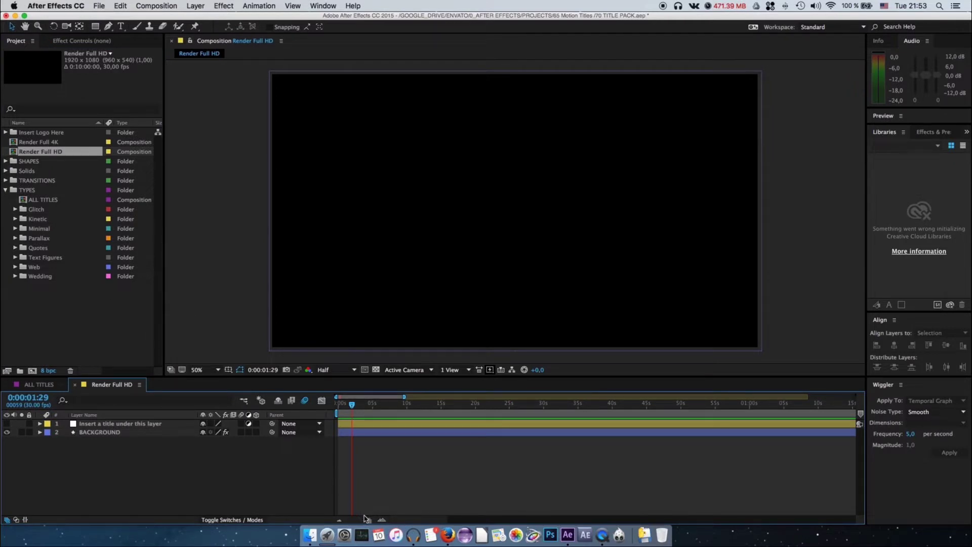
{"action": "left_click_drag", "start_coordinate": [368, 521], "coordinate": [371, 522]}
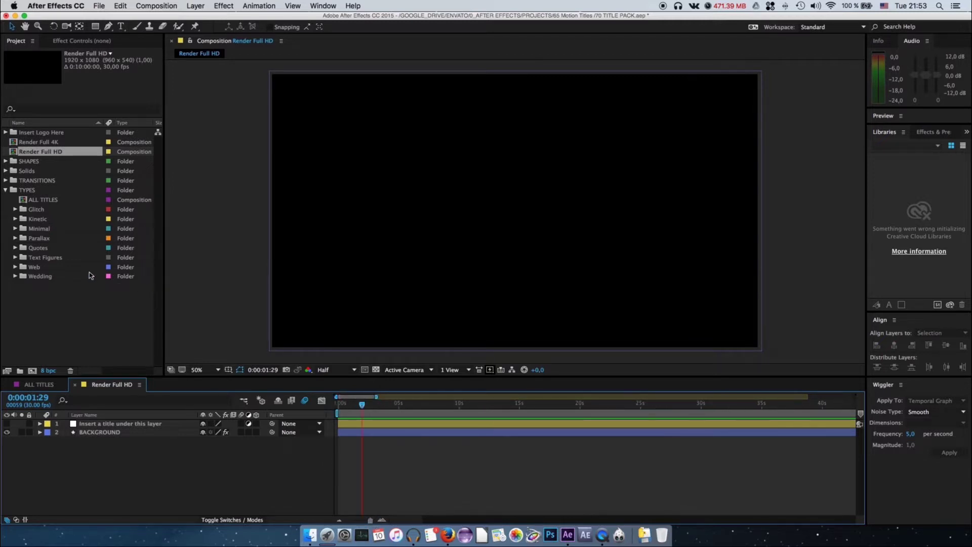
Browse the TYPES title category folders and select the Kinetic folder
{"action": "left_click", "coordinate": [44, 218]}
{"action": "left_click", "coordinate": [43, 209]}
{"action": "left_click", "coordinate": [41, 239]}
{"action": "left_click", "coordinate": [42, 247]}
{"action": "left_click", "coordinate": [27, 220]}
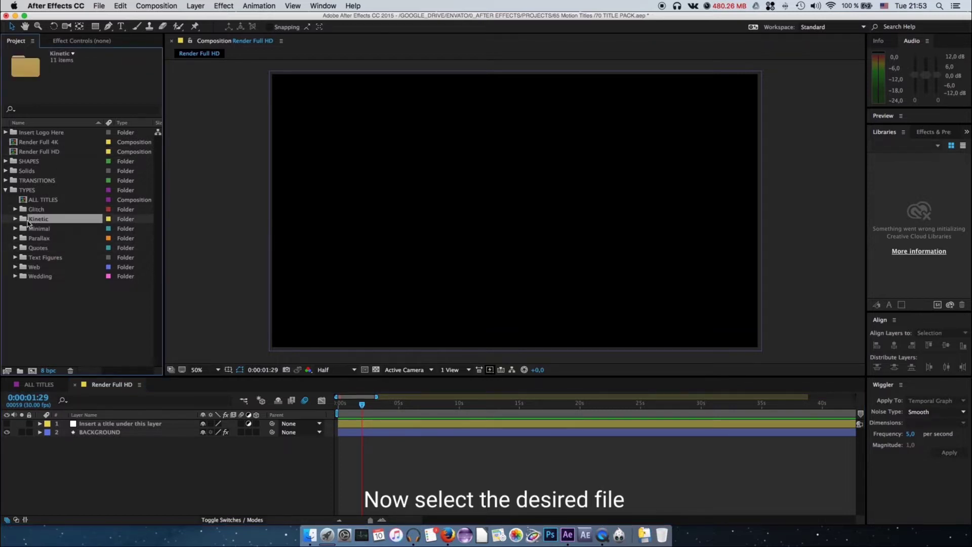
Preview the kinetic titles in ALL KINETIC TITLES, then return to Render Full HD
{"action": "left_click", "coordinate": [15, 219]}
{"action": "double_click", "coordinate": [41, 229]}
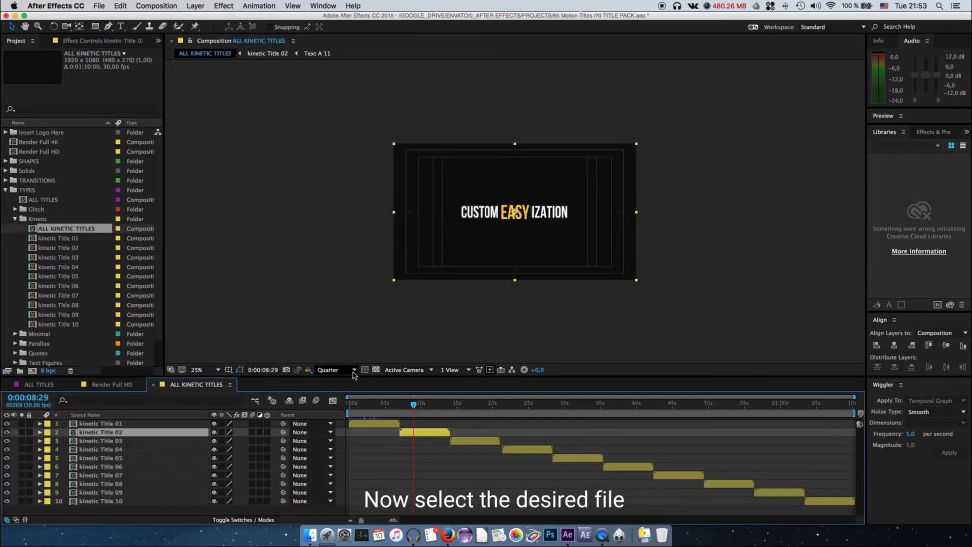
{"action": "left_click_drag", "start_coordinate": [375, 408], "coordinate": [577, 429]}
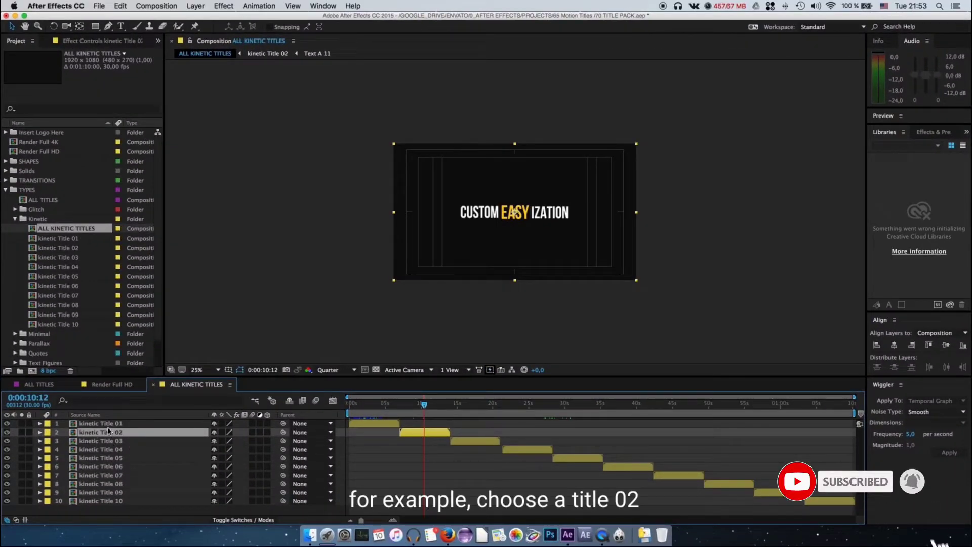
{"action": "left_click", "coordinate": [134, 386]}
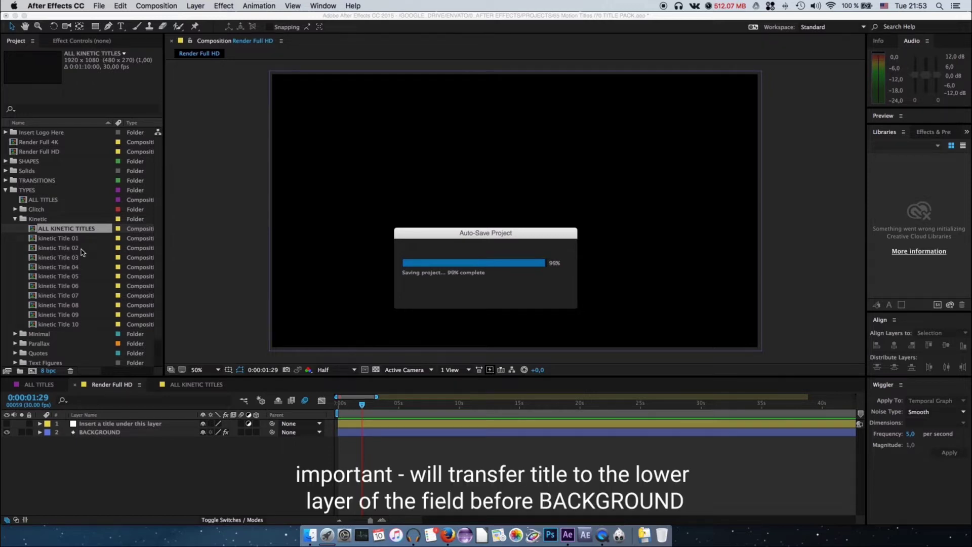
Place kinetic Title 02 above BACKGROUND and delete its EDIT TEXT B POSITION marker
{"action": "left_click", "coordinate": [81, 248]}
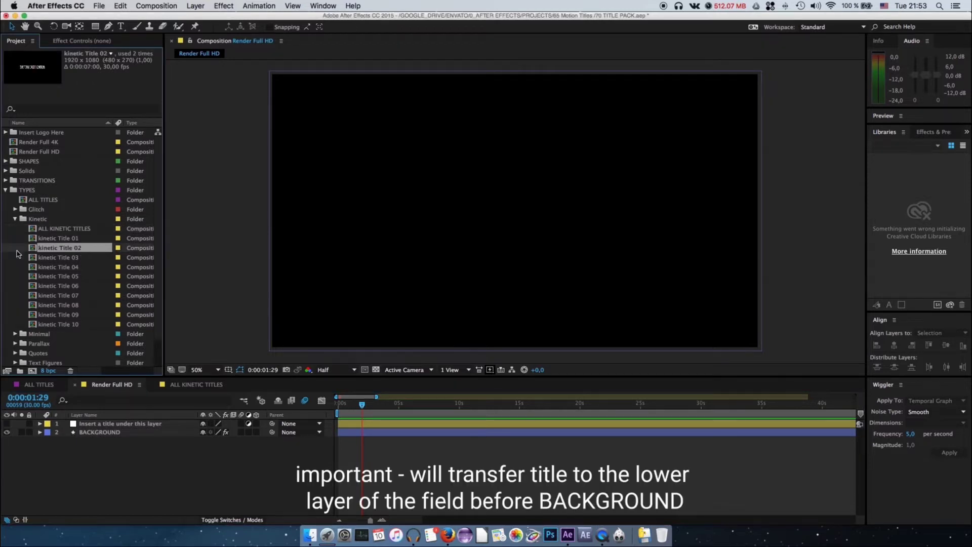
{"action": "left_click_drag", "start_coordinate": [83, 252], "coordinate": [158, 434]}
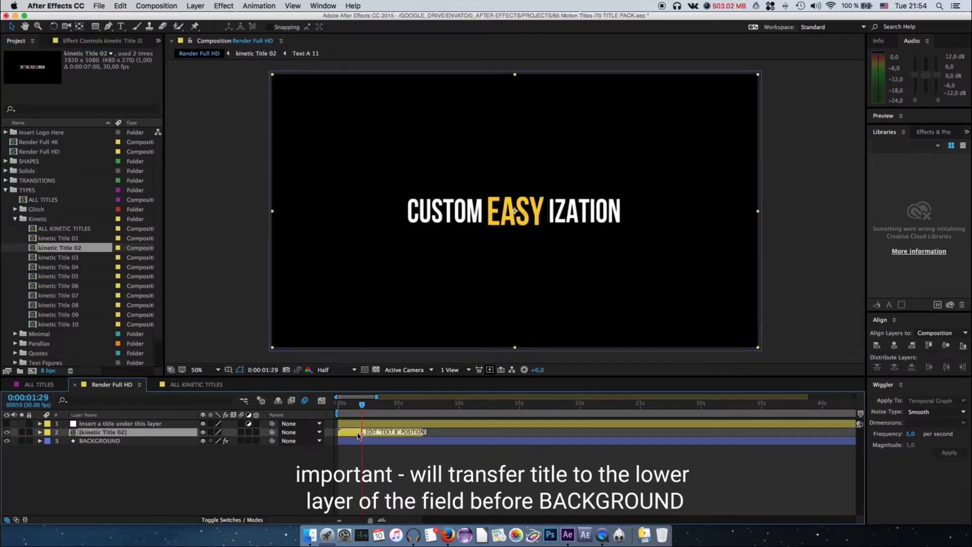
{"action": "right_click", "coordinate": [363, 435]}
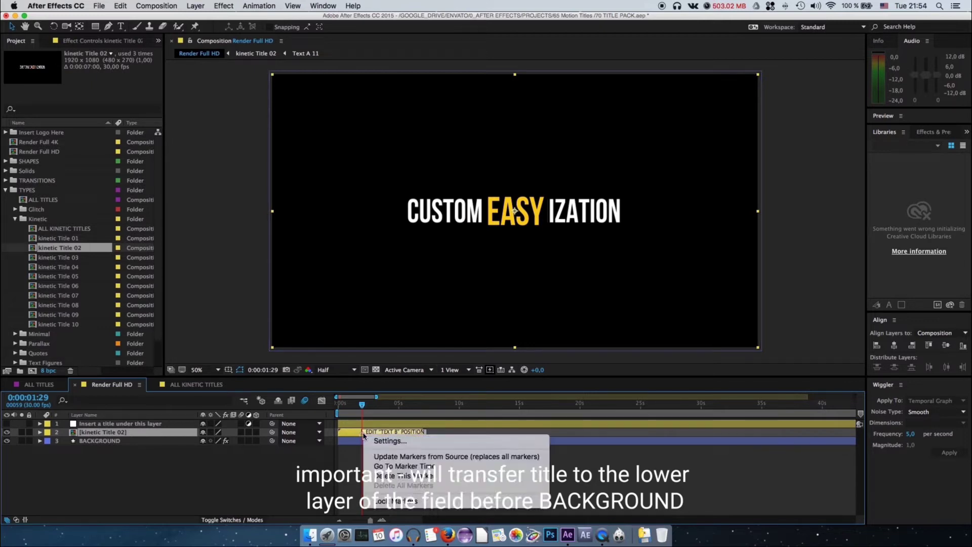
{"action": "left_click", "coordinate": [468, 477]}
{"action": "left_click", "coordinate": [403, 482]}
{"action": "left_click", "coordinate": [392, 434]}
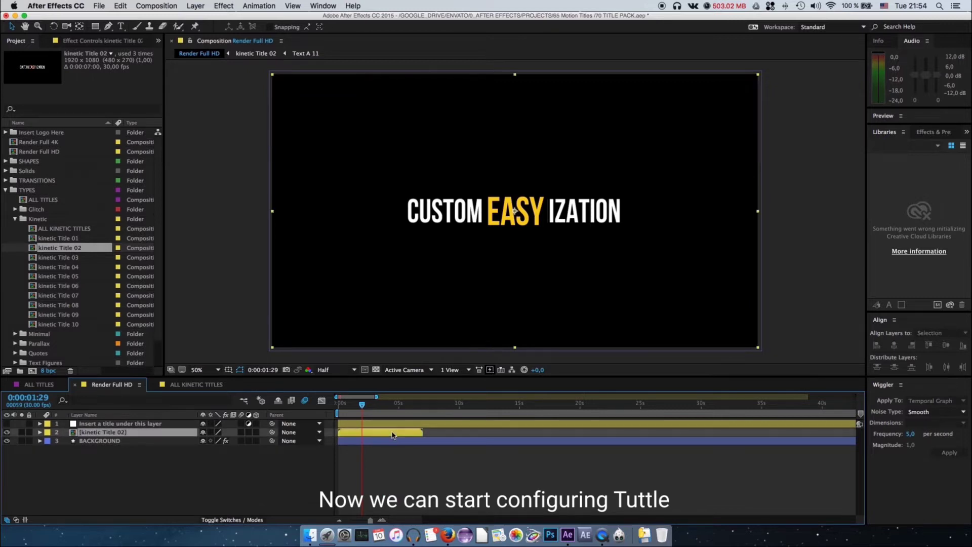
{"action": "left_click_drag", "start_coordinate": [365, 406], "coordinate": [372, 405]}
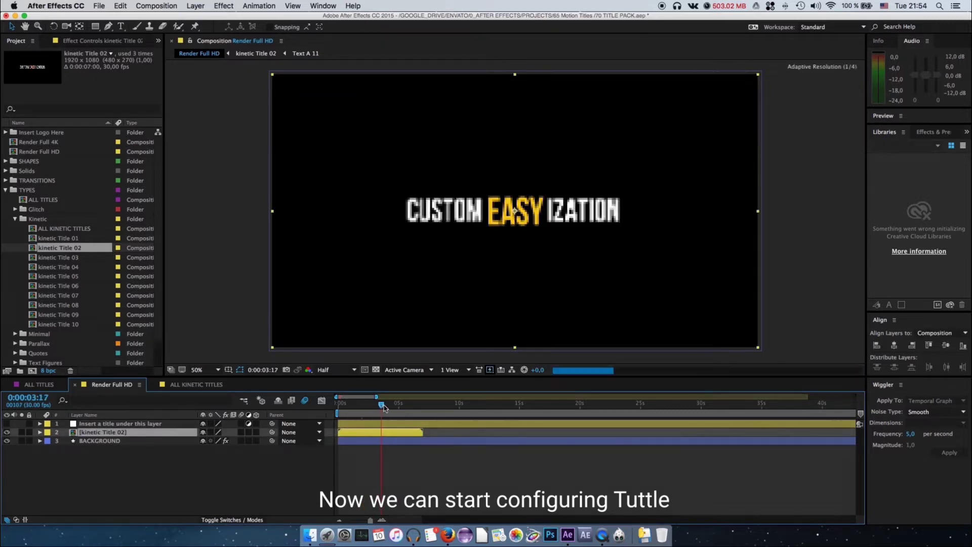
Inside kinetic Title 02, replace the yellow word EASY with TEXT
{"action": "double_click", "coordinate": [377, 432]}
{"action": "left_click", "coordinate": [490, 405]}
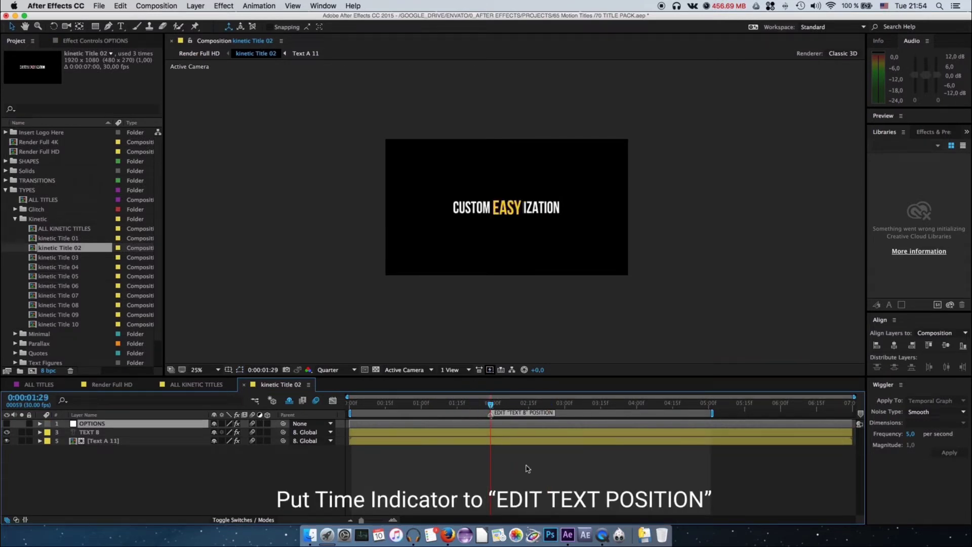
{"action": "double_click", "coordinate": [149, 433]}
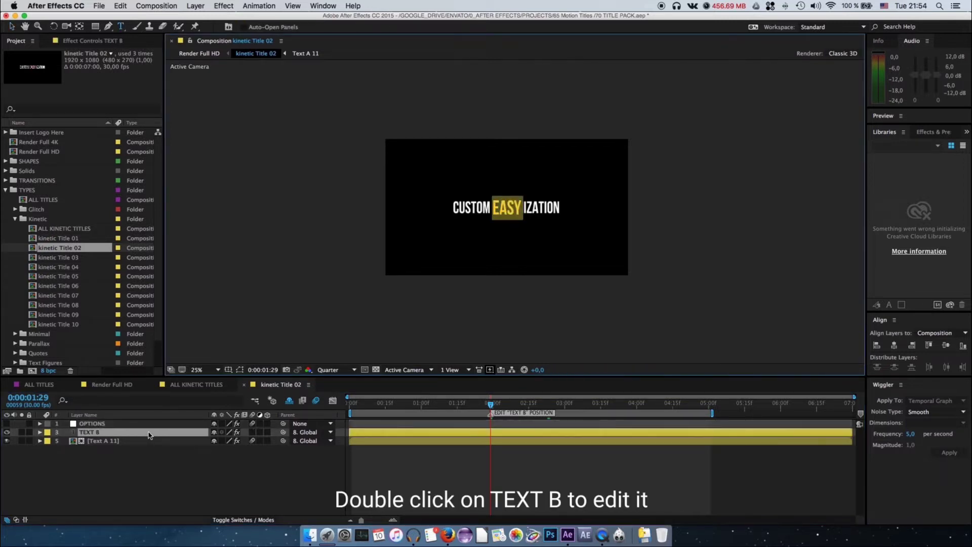
{"action": "type", "text": "TEXT"}
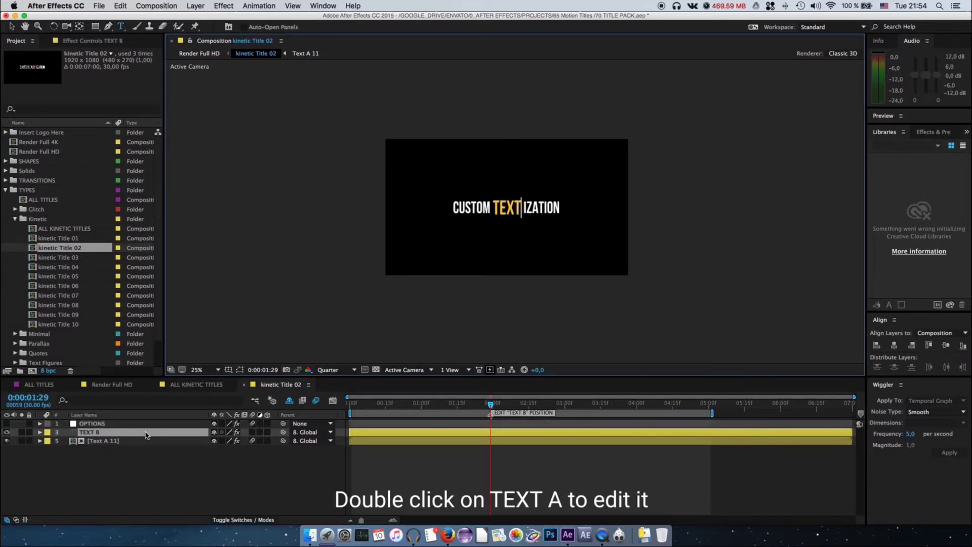
Change the Text A 11 CUSTOMIZATION text to MYNEWTEXTHERE
{"action": "double_click", "coordinate": [136, 443]}
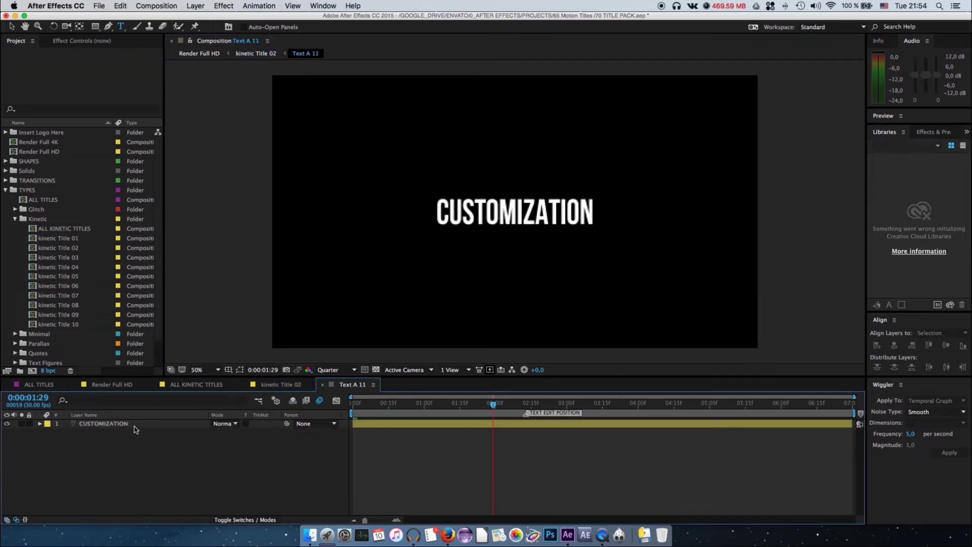
{"action": "double_click", "coordinate": [135, 426]}
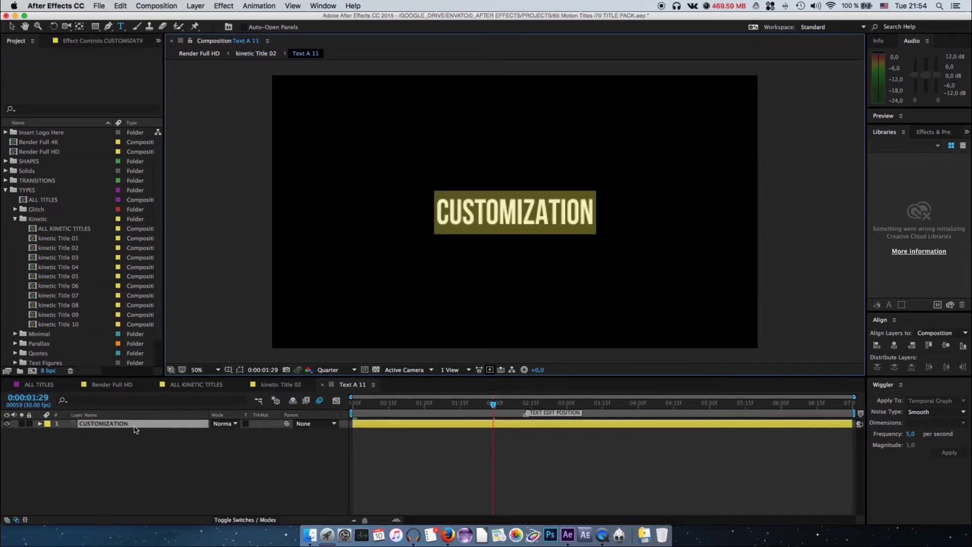
{"action": "type", "text": "MYNEWTEXTHERE"}
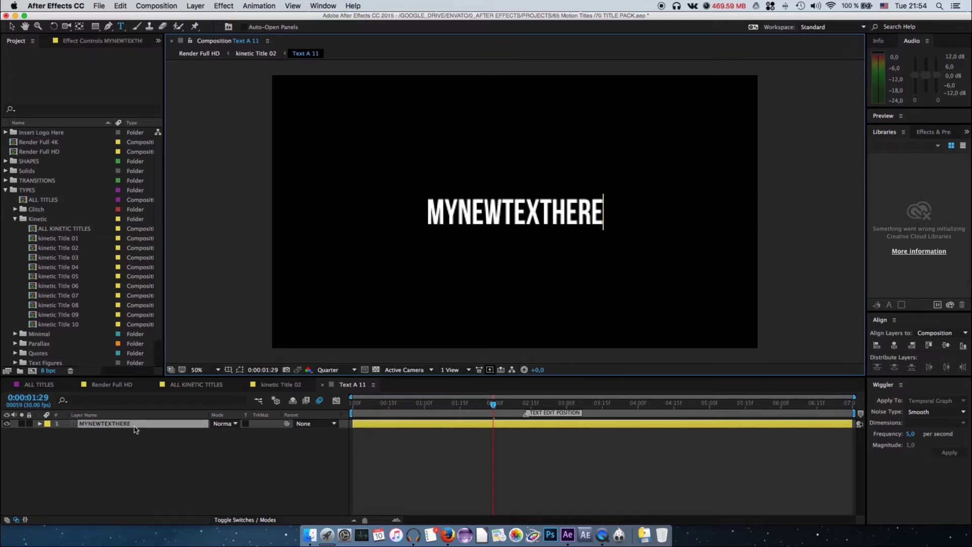
{"action": "left_click", "coordinate": [322, 385]}
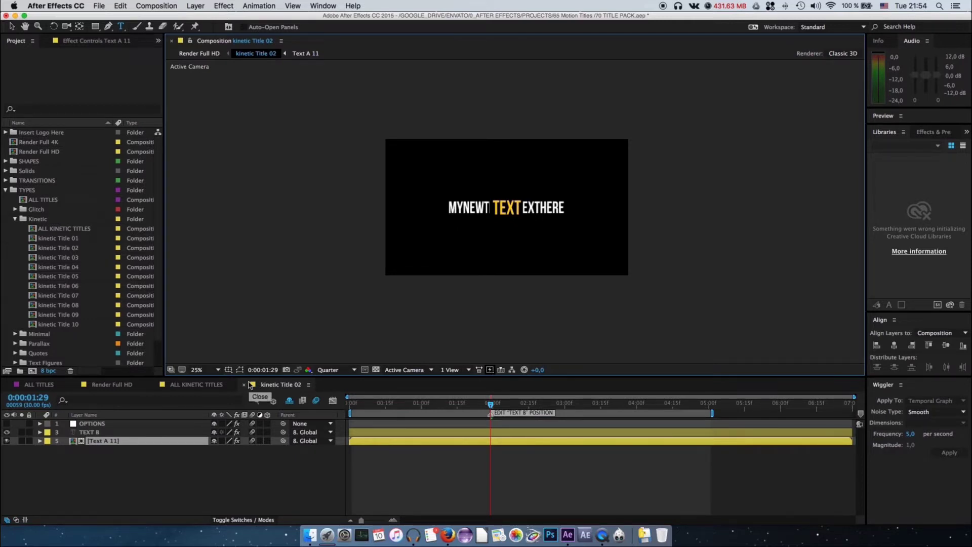
Try red and white colours for the OPTIONS layer's texts, discarding both changes
{"action": "left_click", "coordinate": [176, 424]}
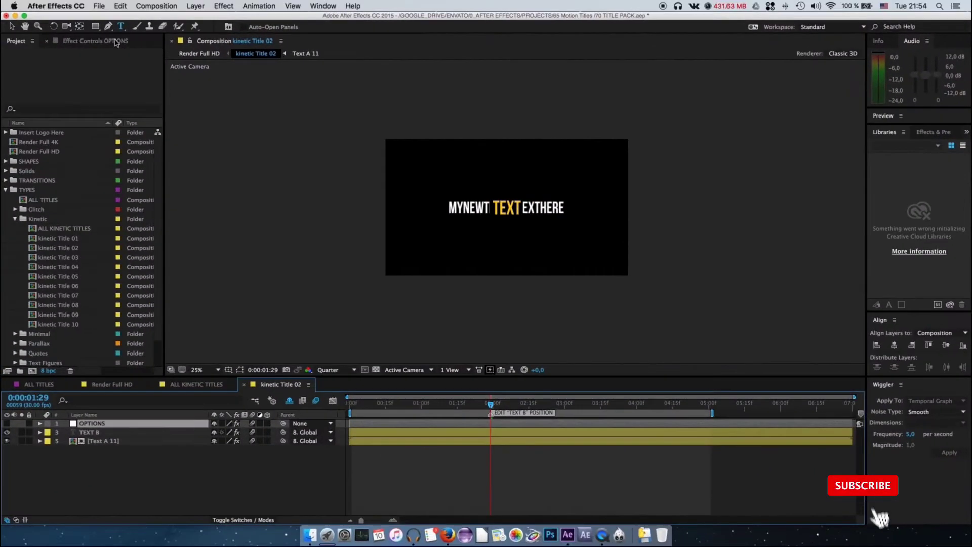
{"action": "left_click", "coordinate": [116, 42]}
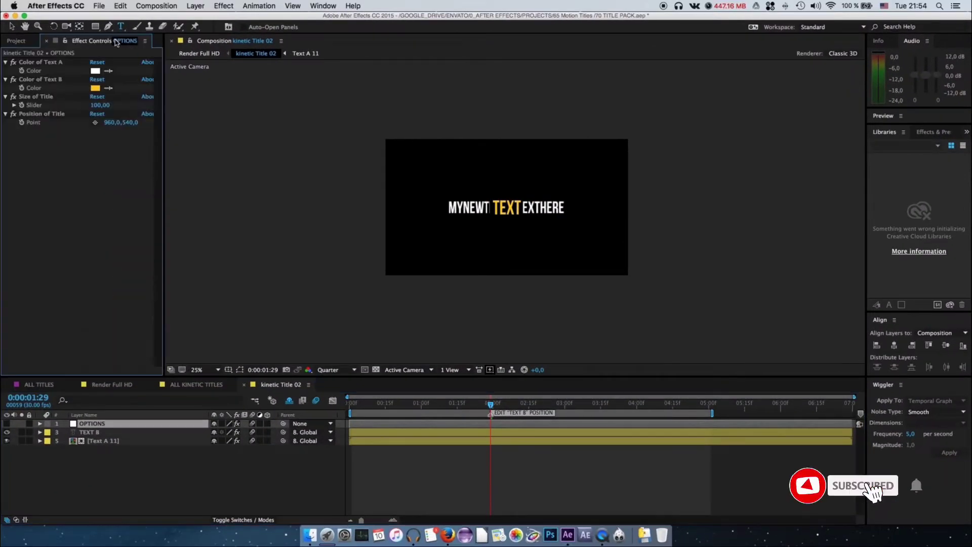
{"action": "left_click", "coordinate": [96, 71]}
{"action": "left_click", "coordinate": [124, 86]}
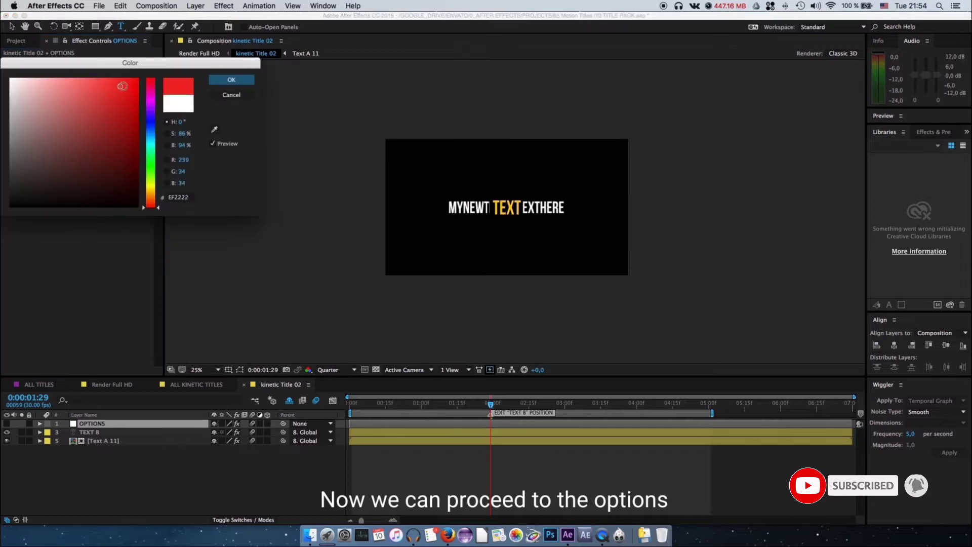
{"action": "left_click", "coordinate": [231, 95]}
{"action": "left_click", "coordinate": [96, 89]}
{"action": "left_click", "coordinate": [34, 91]}
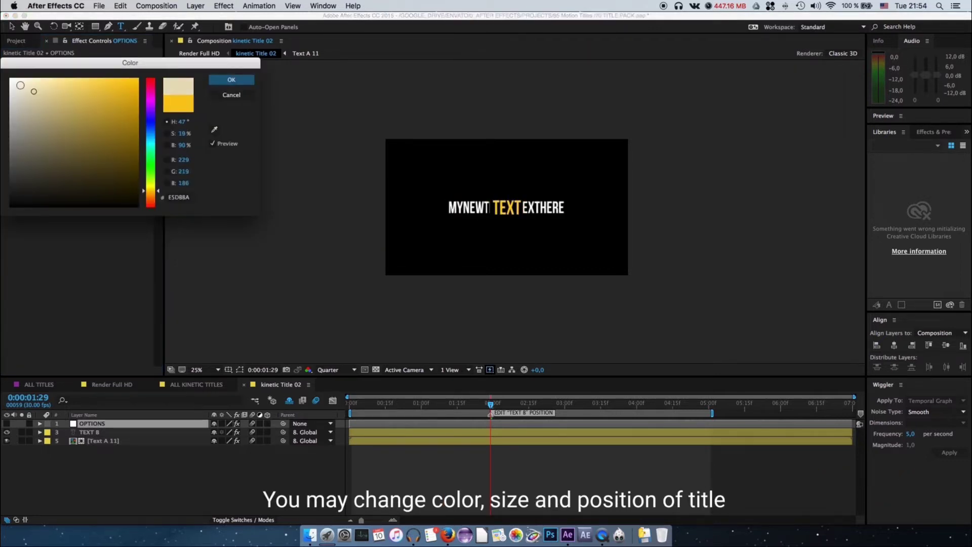
{"action": "left_click", "coordinate": [10, 80]}
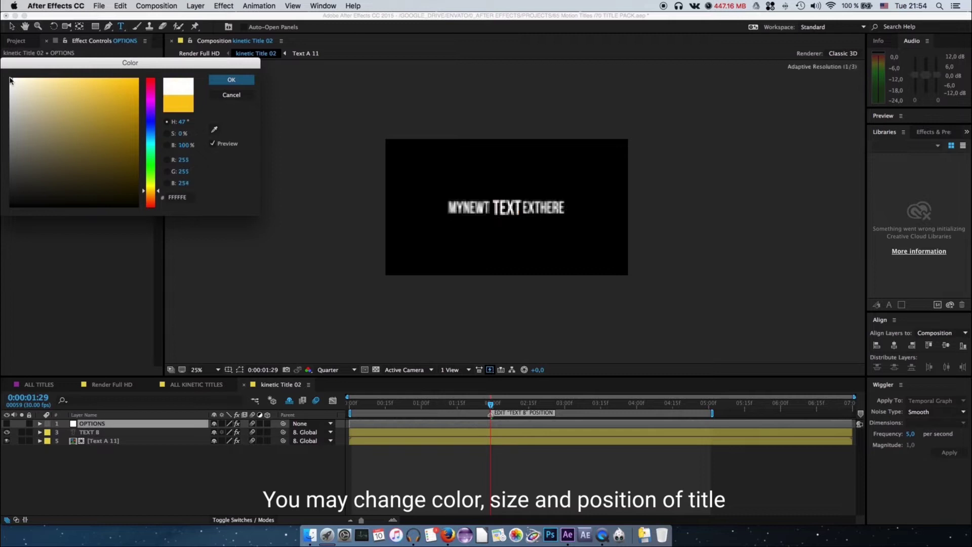
{"action": "left_click", "coordinate": [232, 95]}
Set the title Size to 79 and Position to 619,743, then close kinetic Title 02
{"action": "left_click_drag", "start_coordinate": [112, 104], "coordinate": [131, 107]}
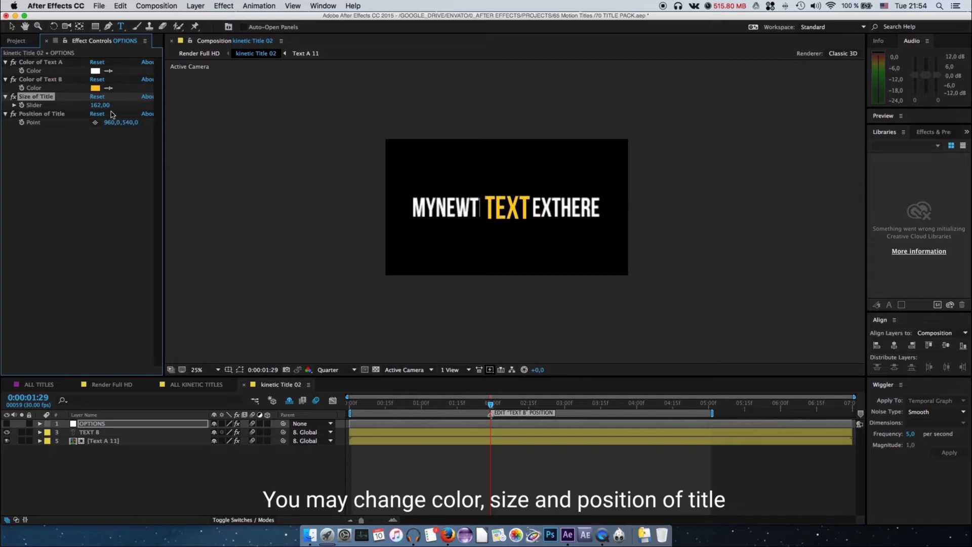
{"action": "left_click_drag", "start_coordinate": [87, 106], "coordinate": [67, 108]}
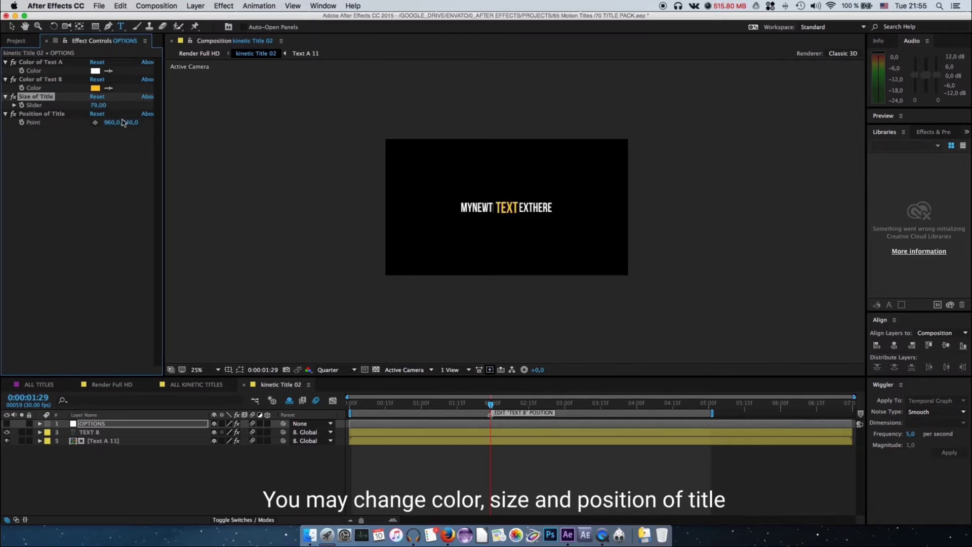
{"action": "mouse_move", "coordinate": [125, 122]}
{"action": "left_mouse_down"}
{"action": "mouse_move", "coordinate": [204, 121]}
{"action": "mouse_move", "coordinate": [197, 125]}
{"action": "left_mouse_up"}
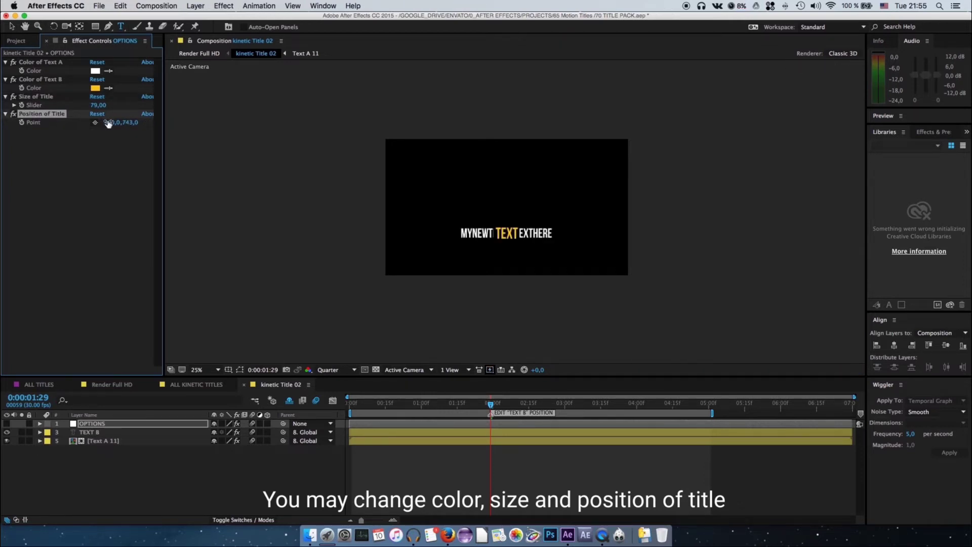
{"action": "left_click_drag", "start_coordinate": [109, 122], "coordinate": [22, 122]}
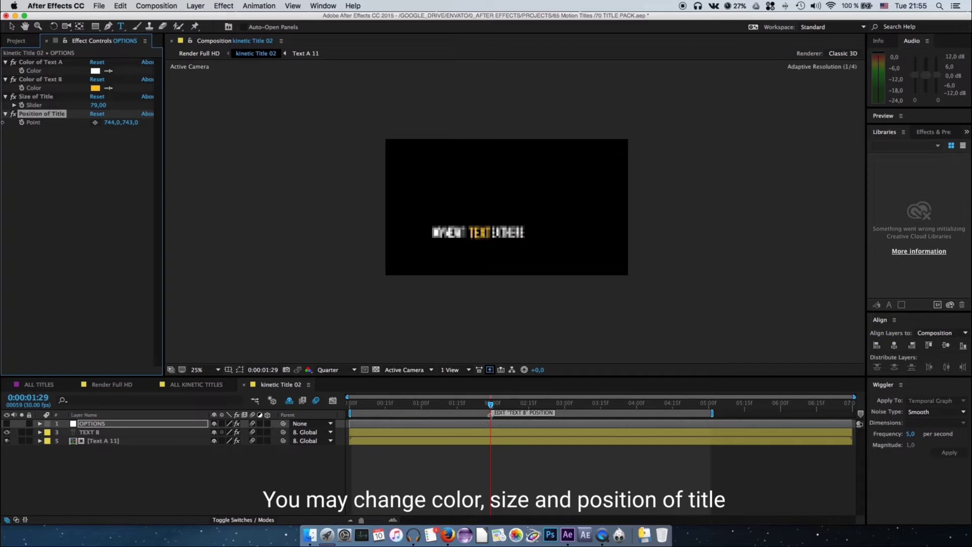
{"action": "left_click_drag", "start_coordinate": [113, 123], "coordinate": [49, 122]}
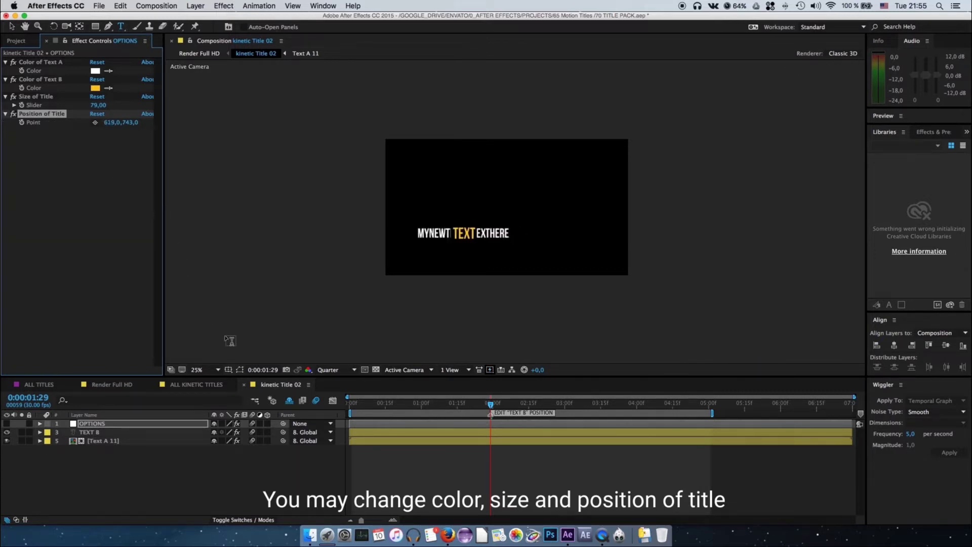
{"action": "left_click", "coordinate": [243, 385]}
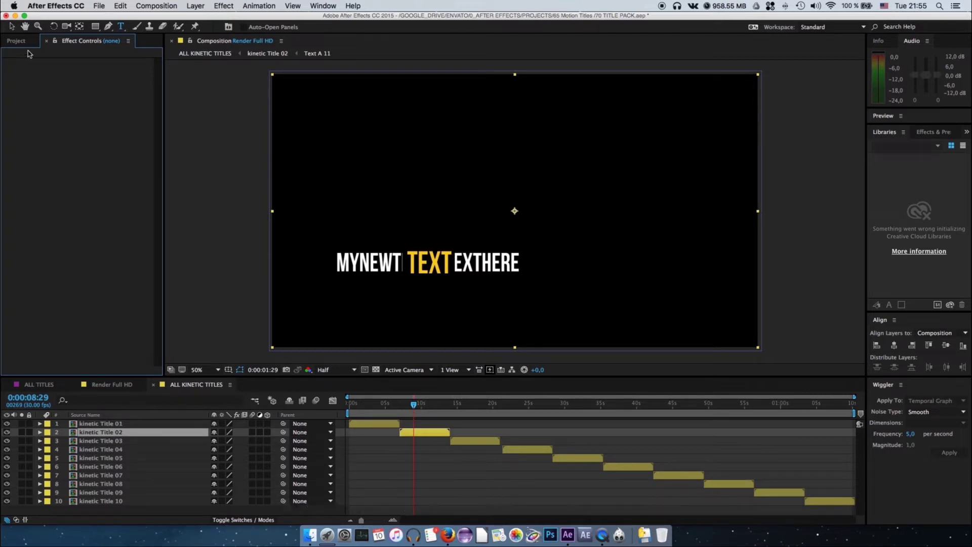
Expand the Glitch folder and preview the glitch titles in ALL GLITCH TITLES
{"action": "left_click", "coordinate": [17, 40]}
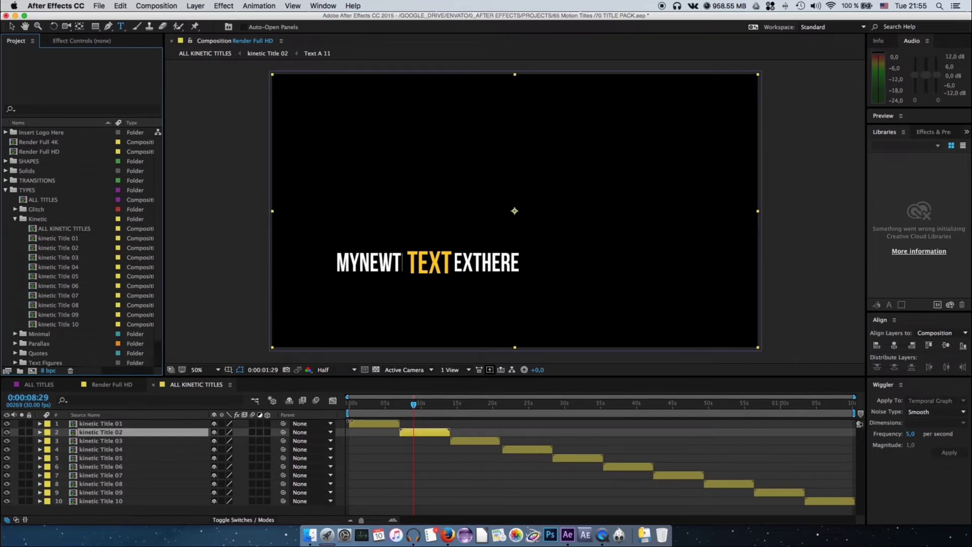
{"action": "left_click", "coordinate": [103, 385]}
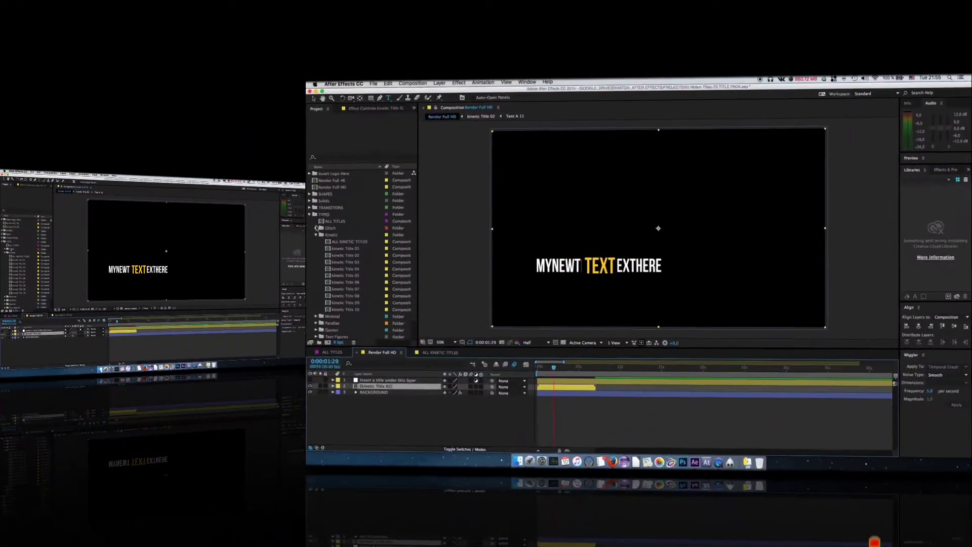
{"action": "left_click", "coordinate": [317, 228]}
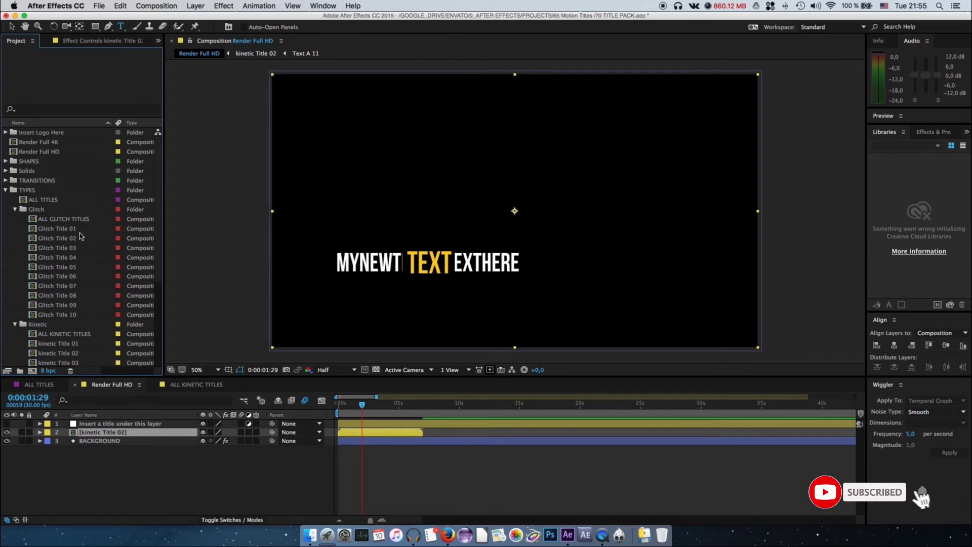
{"action": "double_click", "coordinate": [92, 220]}
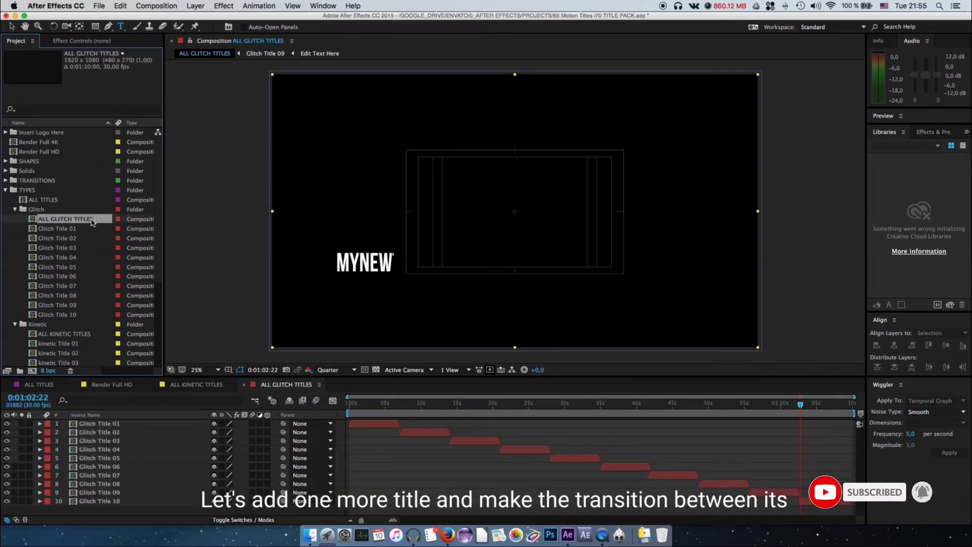
{"action": "left_click_drag", "start_coordinate": [381, 405], "coordinate": [668, 387]}
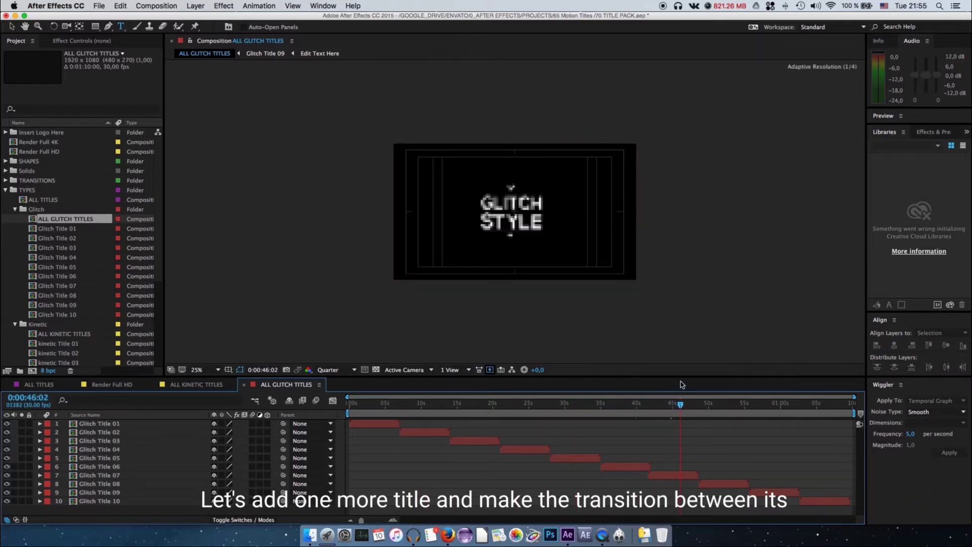
Add Glitch Title 07 (GLITCH STYLE) to Render Full HD, starting after the kinetic title
{"action": "left_click_drag", "start_coordinate": [667, 388], "coordinate": [710, 387]}
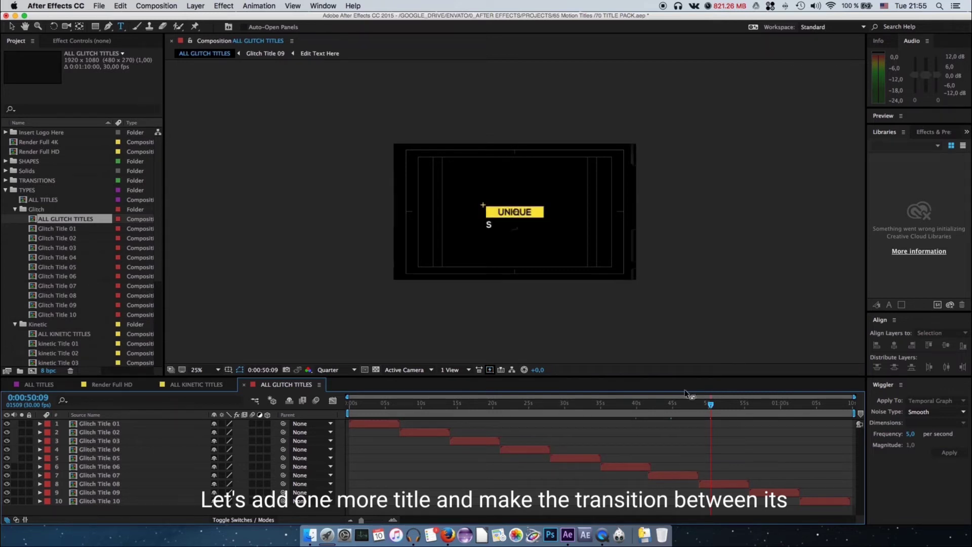
{"action": "left_click", "coordinate": [669, 404]}
{"action": "left_click", "coordinate": [677, 475]}
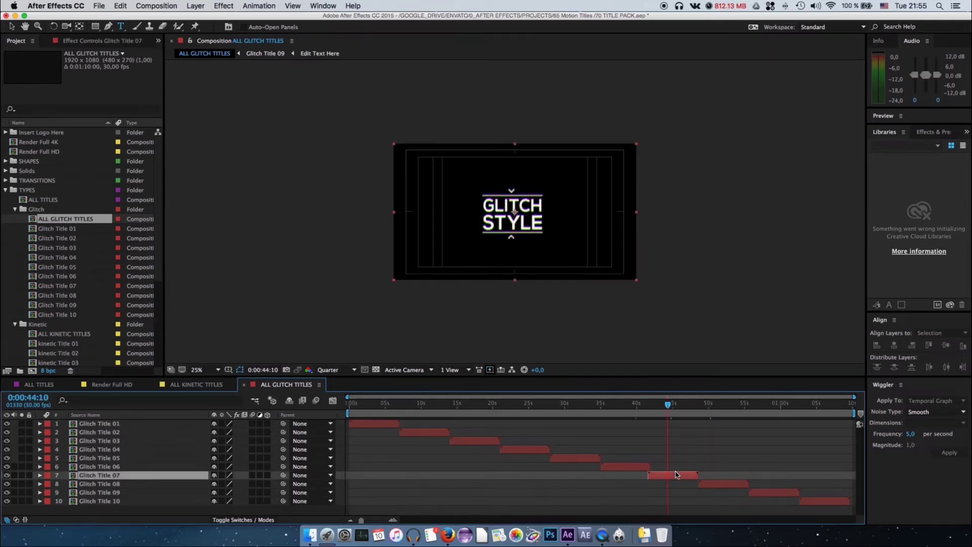
{"action": "left_click", "coordinate": [77, 287]}
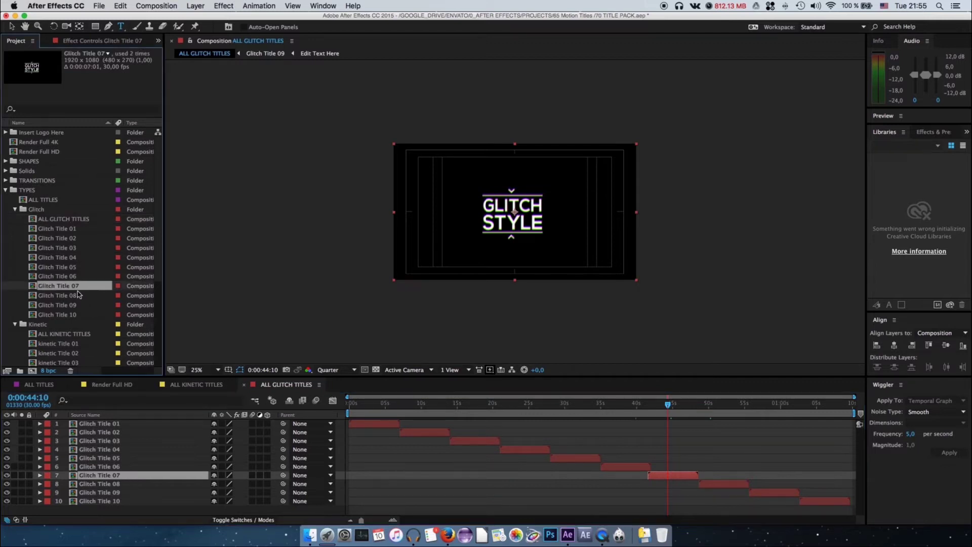
{"action": "left_click", "coordinate": [109, 385]}
{"action": "left_click_drag", "start_coordinate": [77, 288], "coordinate": [150, 428]}
{"action": "left_click_drag", "start_coordinate": [405, 433], "coordinate": [506, 436]}
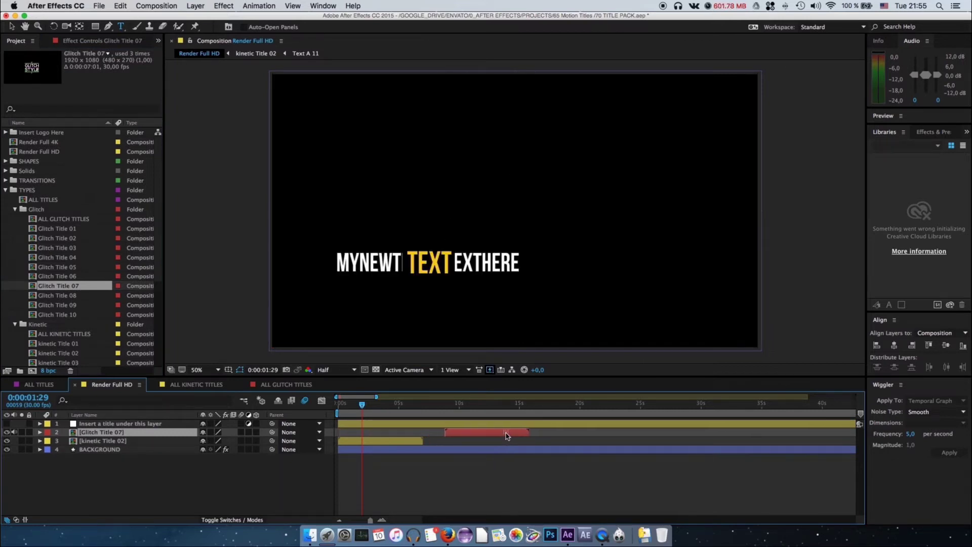
Add Tilt Bottom Right from TRANSITIONS > Tilt above Glitch Title 07, starting later
{"action": "left_click", "coordinate": [21, 181]}
{"action": "left_click", "coordinate": [6, 181]}
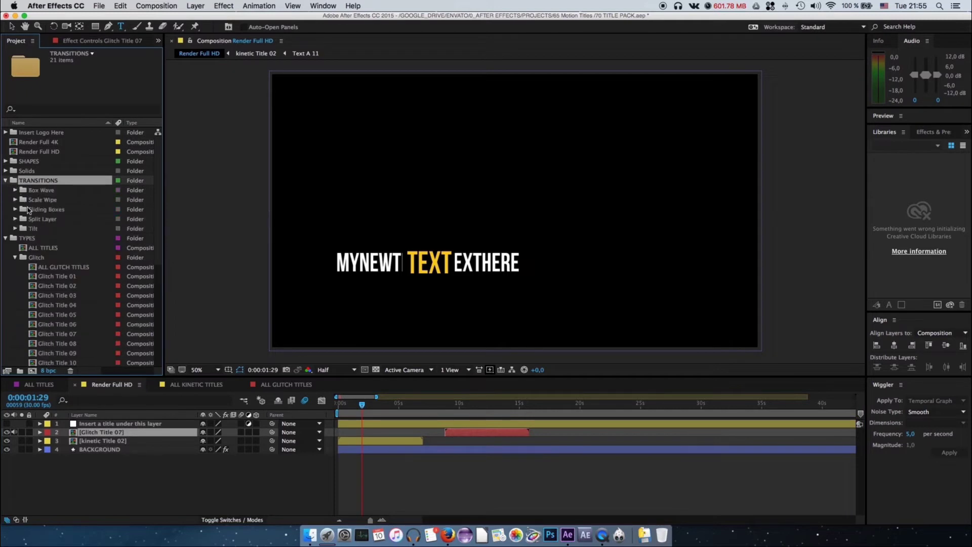
{"action": "left_click", "coordinate": [16, 229]}
{"action": "left_click", "coordinate": [63, 248]}
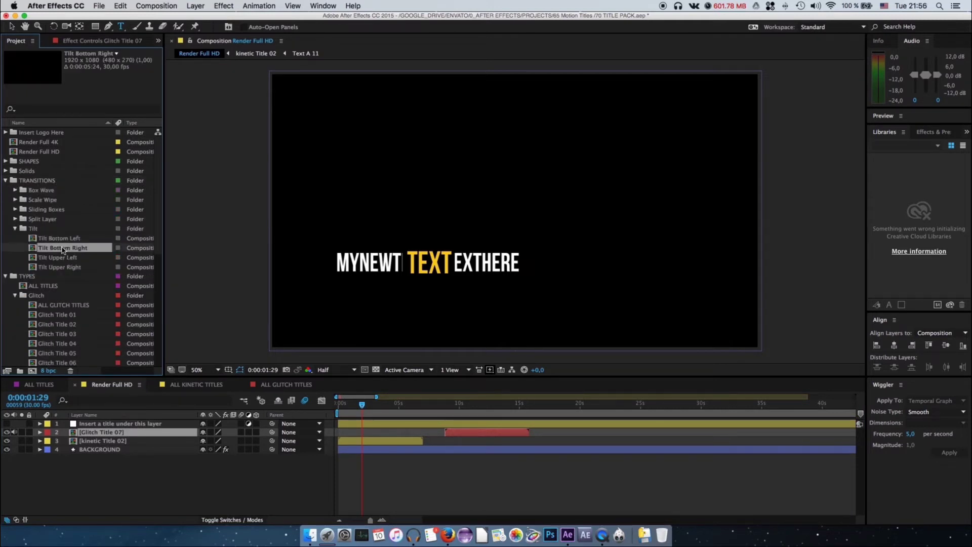
{"action": "left_click_drag", "start_coordinate": [77, 252], "coordinate": [193, 439]}
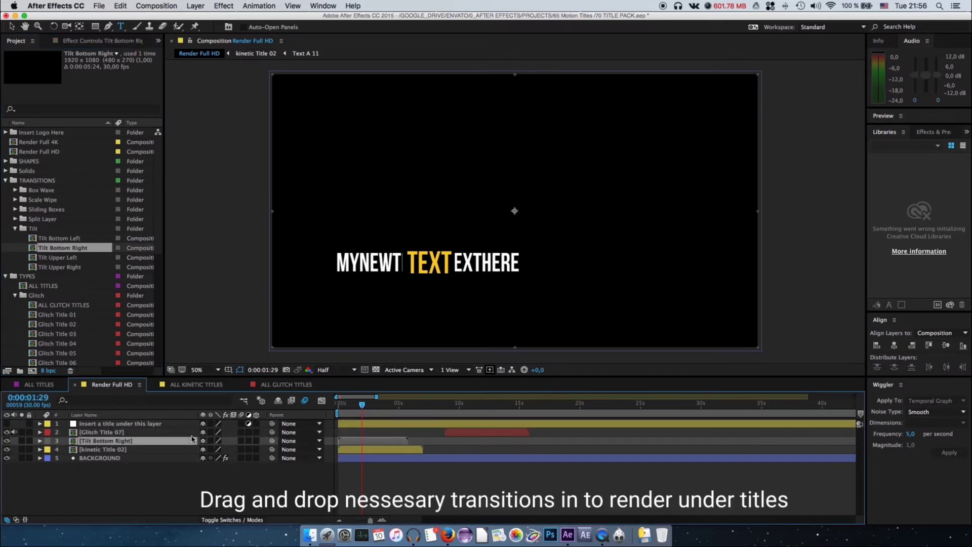
{"action": "left_click_drag", "start_coordinate": [394, 443], "coordinate": [511, 432]}
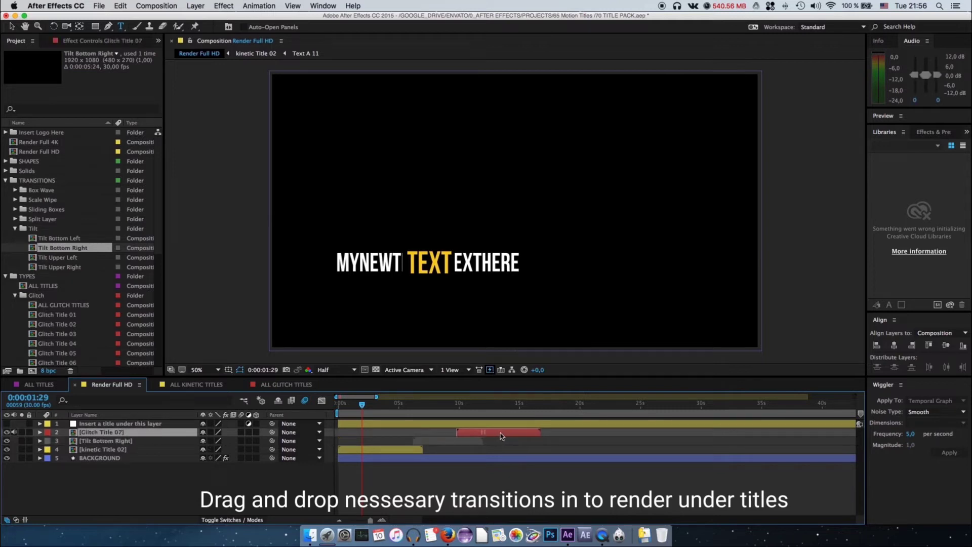
{"action": "left_click_drag", "start_coordinate": [130, 433], "coordinate": [131, 445]}
{"action": "left_click_drag", "start_coordinate": [494, 444], "coordinate": [484, 445]}
Preview and retime the tilt and glitch title so they overlap between titles
{"action": "key", "text": "space"}
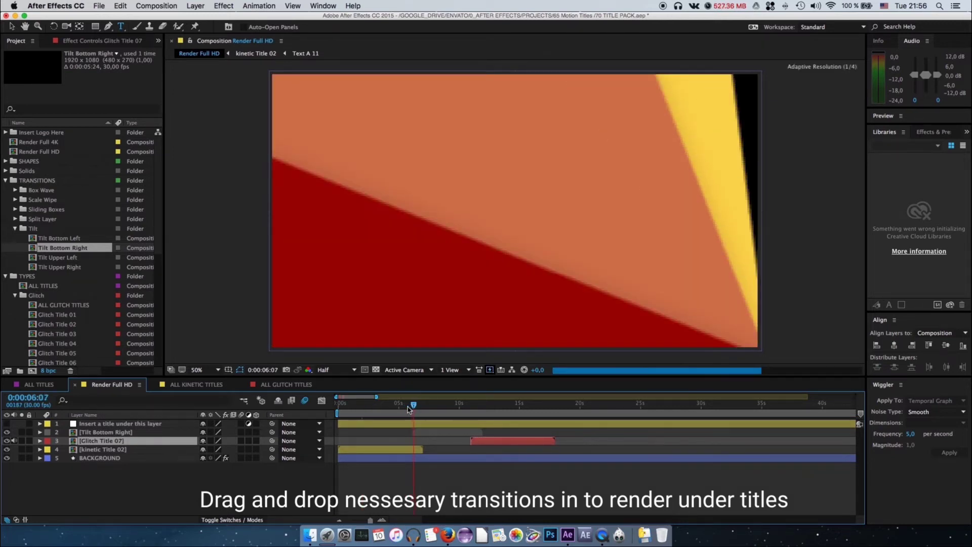
{"action": "left_click_drag", "start_coordinate": [410, 409], "coordinate": [386, 410]}
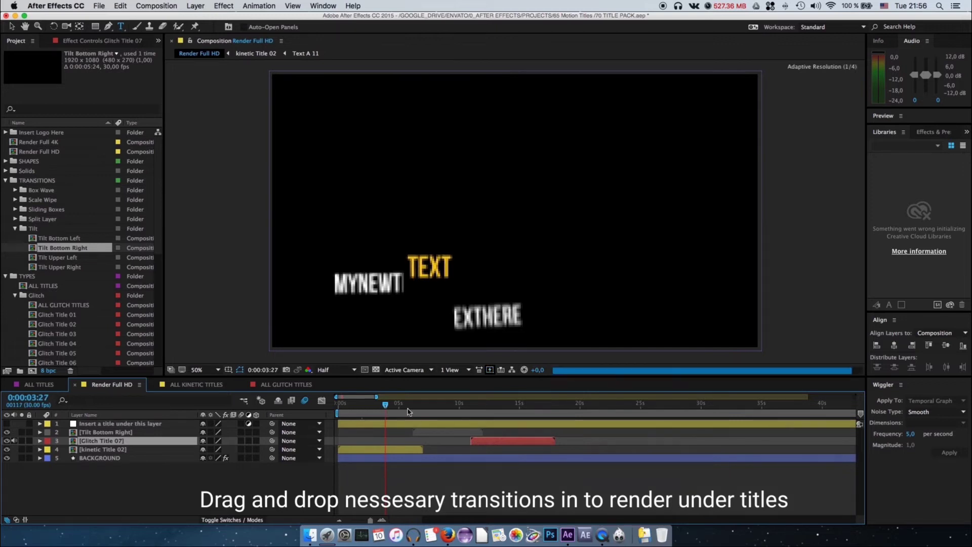
{"action": "mouse_move", "coordinate": [424, 432]}
{"action": "left_mouse_down"}
{"action": "mouse_move", "coordinate": [405, 434]}
{"action": "mouse_move", "coordinate": [410, 405]}
{"action": "left_mouse_up"}
{"action": "left_click_drag", "start_coordinate": [476, 443], "coordinate": [418, 443]}
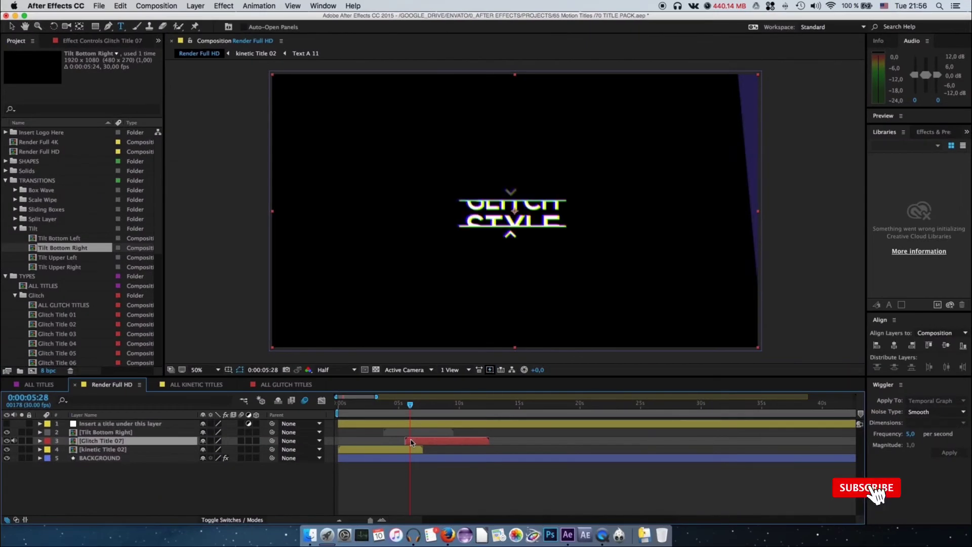
{"action": "left_click_drag", "start_coordinate": [410, 408], "coordinate": [381, 408]}
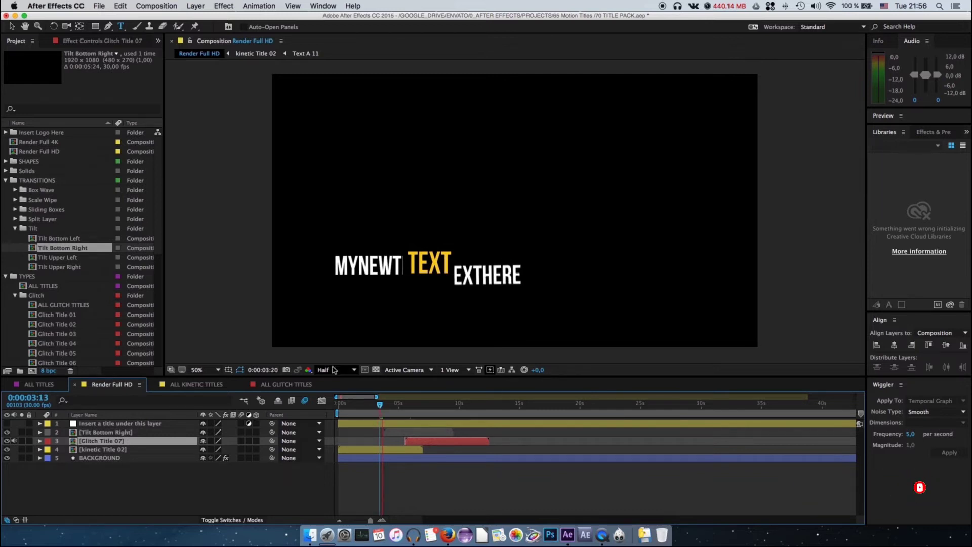
Set preview resolution to Quarter and move time forward to the GLITCH STYLE title
{"action": "left_click", "coordinate": [334, 369]}
{"action": "left_click", "coordinate": [338, 424]}
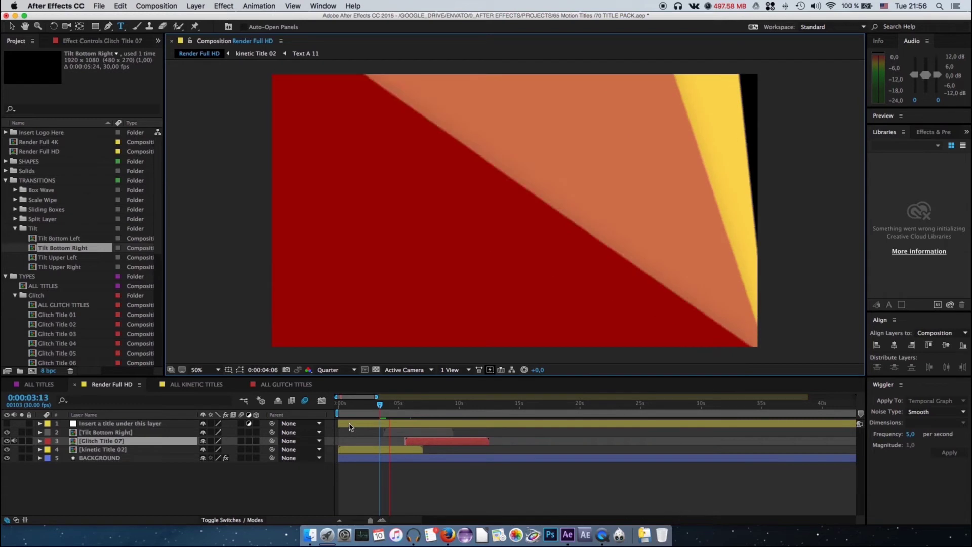
{"action": "left_click", "coordinate": [389, 405]}
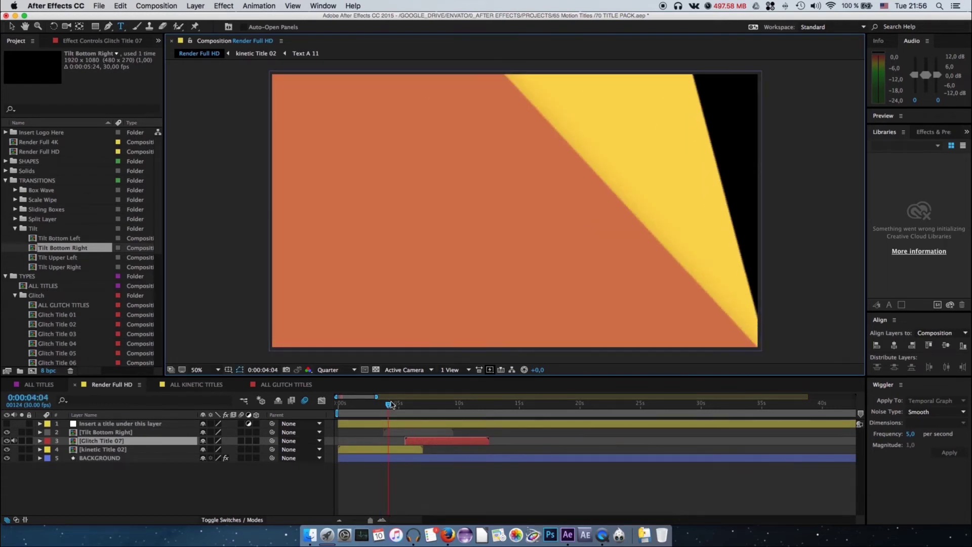
{"action": "left_click_drag", "start_coordinate": [391, 404], "coordinate": [423, 404]}
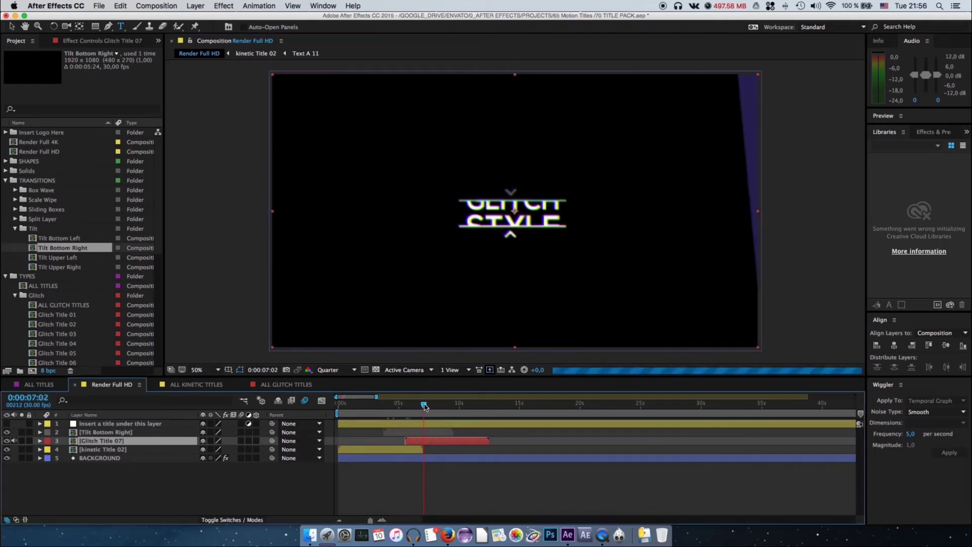
Add Circle Element 2 from SHAPES > Circle, align it with the title, and preview from 0:00:05:23
{"action": "left_click", "coordinate": [26, 162]}
{"action": "left_click", "coordinate": [5, 161]}
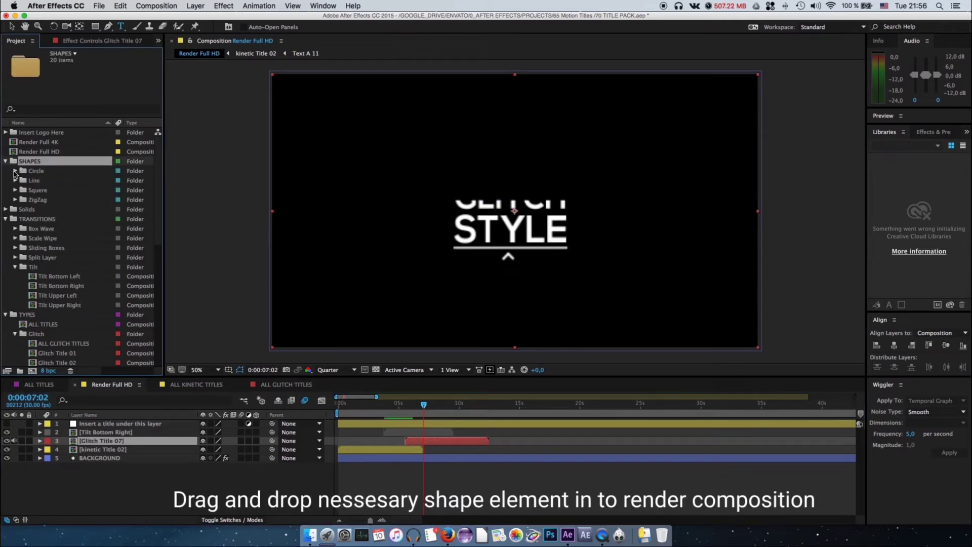
{"action": "left_click", "coordinate": [16, 171]}
{"action": "left_click", "coordinate": [42, 190]}
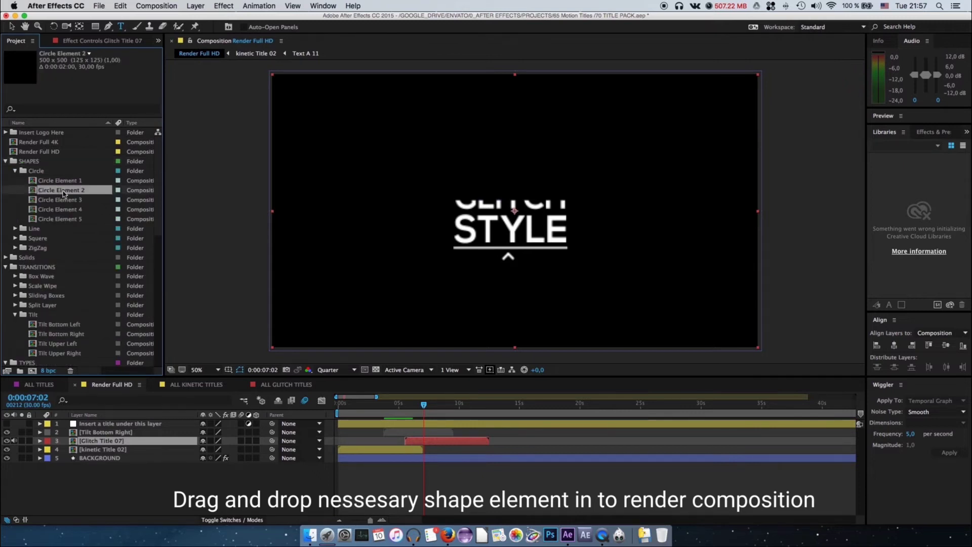
{"action": "left_click_drag", "start_coordinate": [147, 365], "coordinate": [150, 437]}
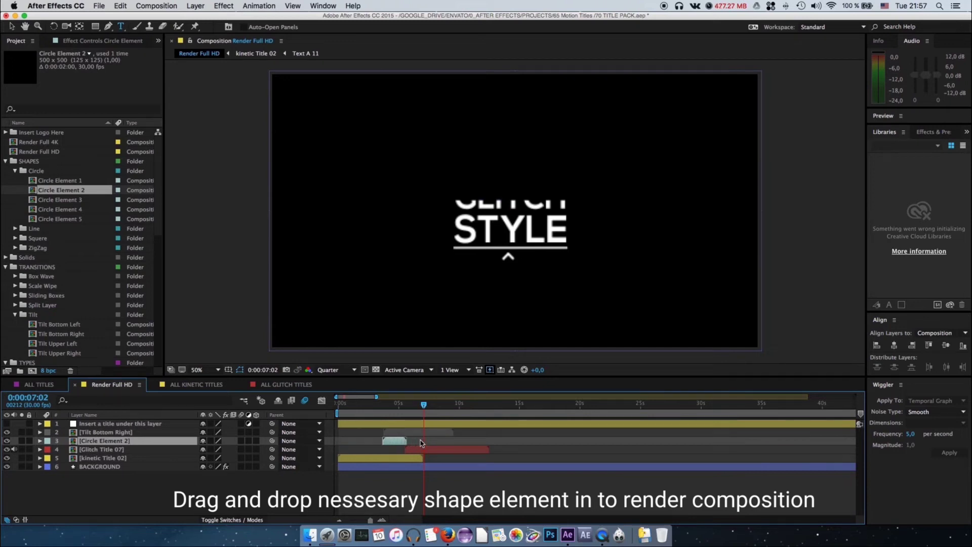
{"action": "left_click_drag", "start_coordinate": [420, 443], "coordinate": [430, 443]}
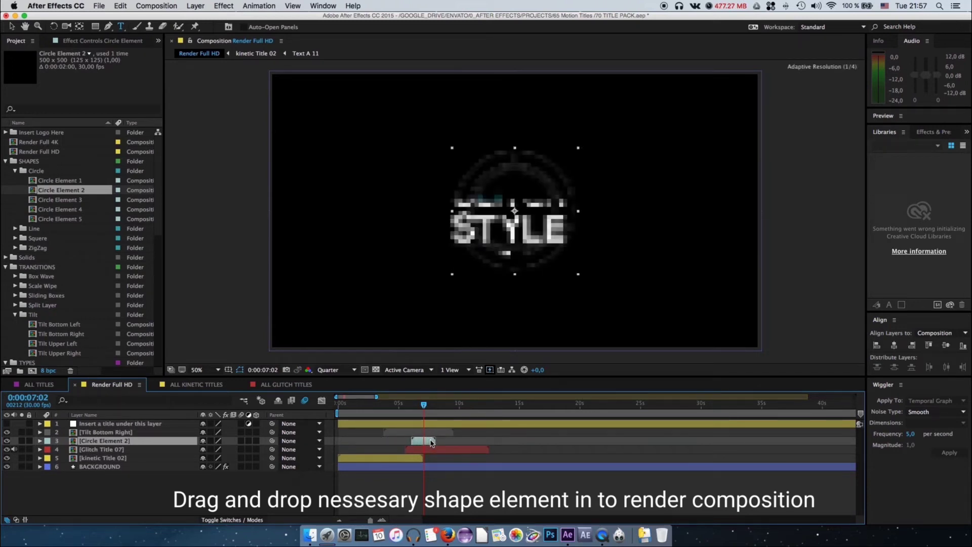
{"action": "left_click", "coordinate": [409, 405]}
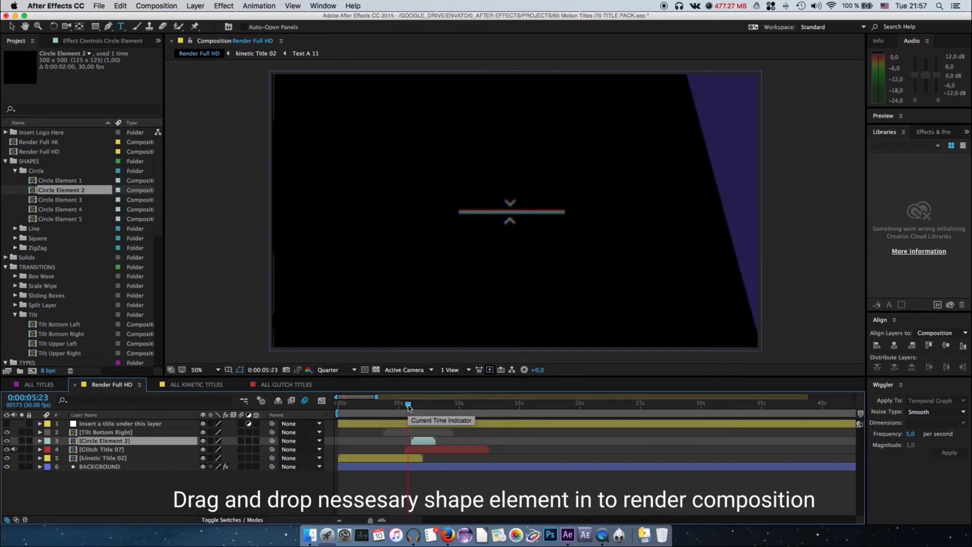
{"action": "key", "text": "space"}
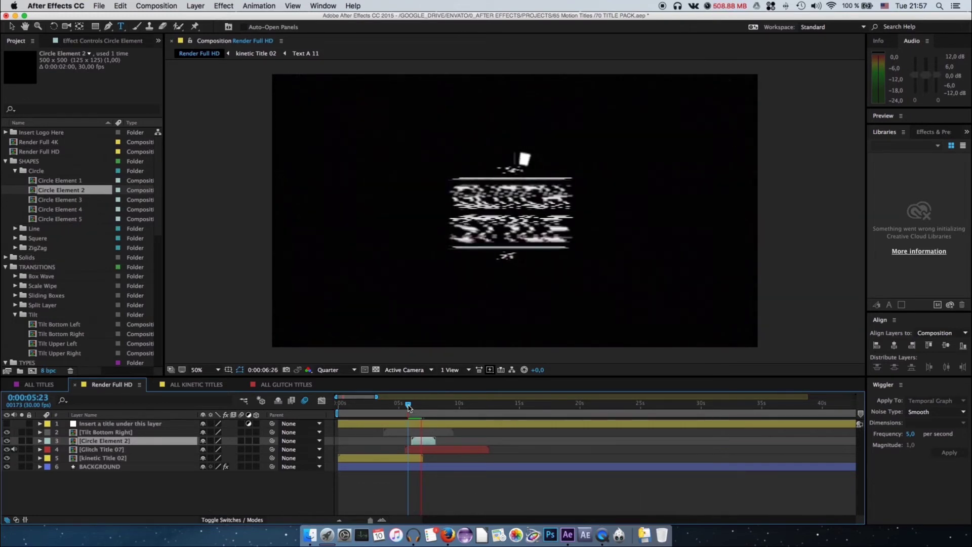
{"action": "key", "text": "space"}
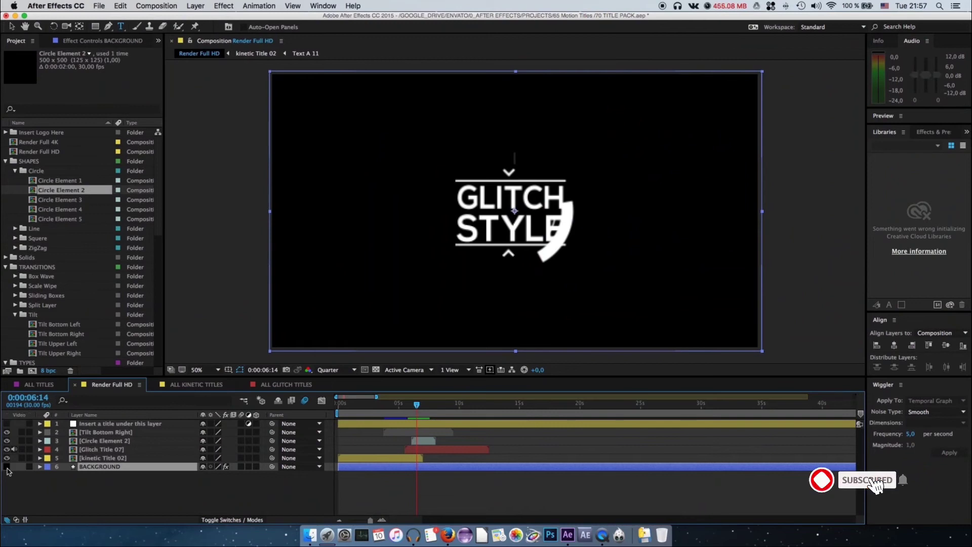
Change the BACKGROUND Fill colour to bright red and preview it at 0:00:02:11
{"action": "left_click", "coordinate": [85, 452]}
{"action": "left_click", "coordinate": [6, 466]}
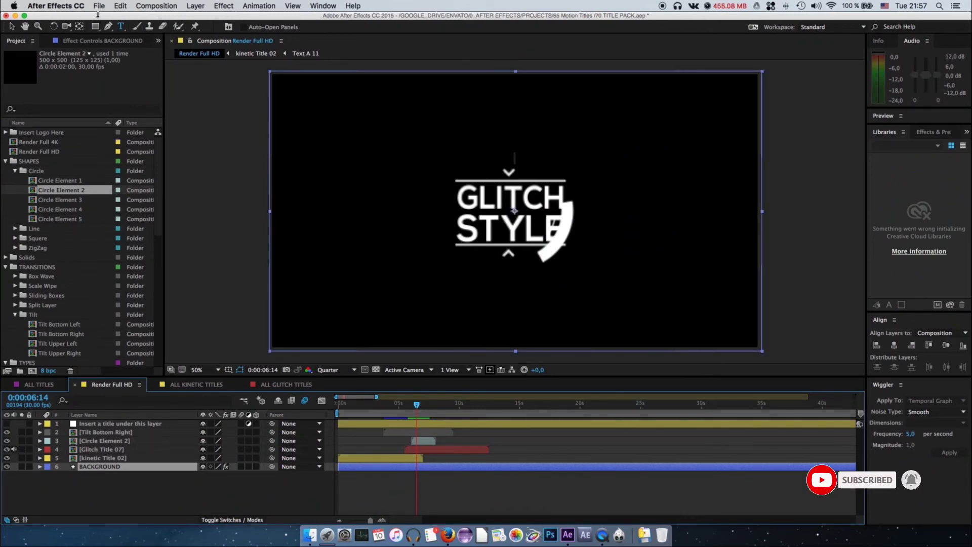
{"action": "left_click", "coordinate": [91, 42]}
{"action": "left_click", "coordinate": [95, 89]}
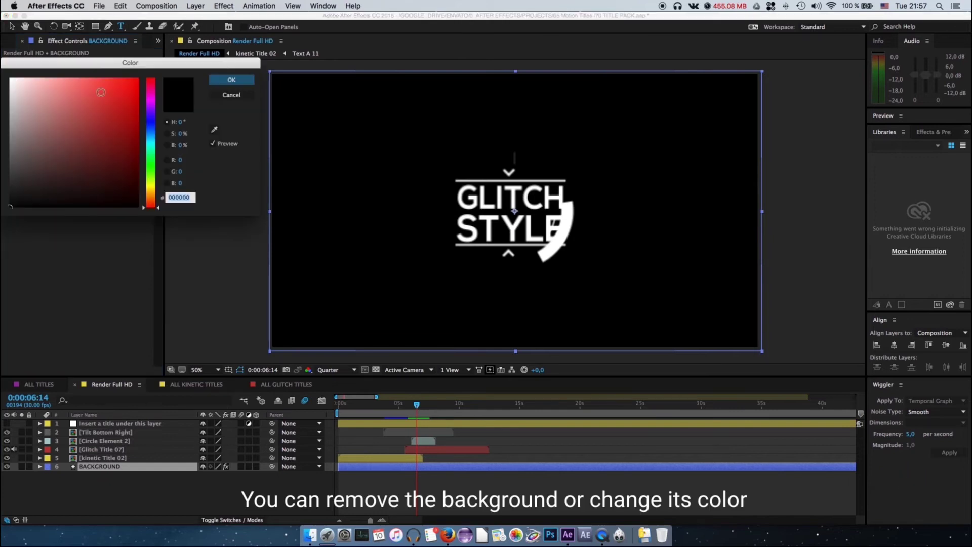
{"action": "left_click", "coordinate": [124, 85]}
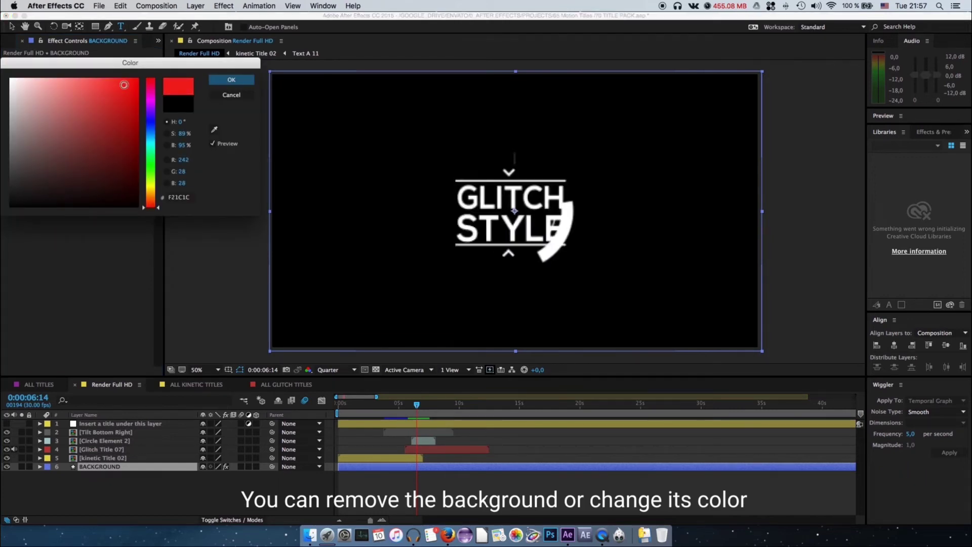
{"action": "left_click", "coordinate": [217, 82]}
{"action": "left_click", "coordinate": [367, 404]}
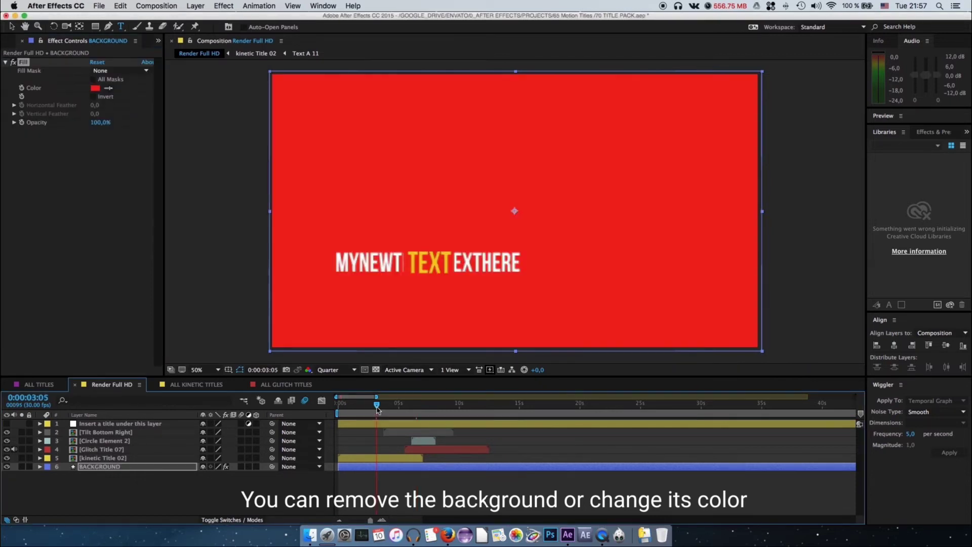
Change the BACKGROUND Fill colour from red to a bright blue
{"action": "left_click", "coordinate": [94, 88]}
{"action": "left_click_drag", "start_coordinate": [90, 128], "coordinate": [88, 167]}
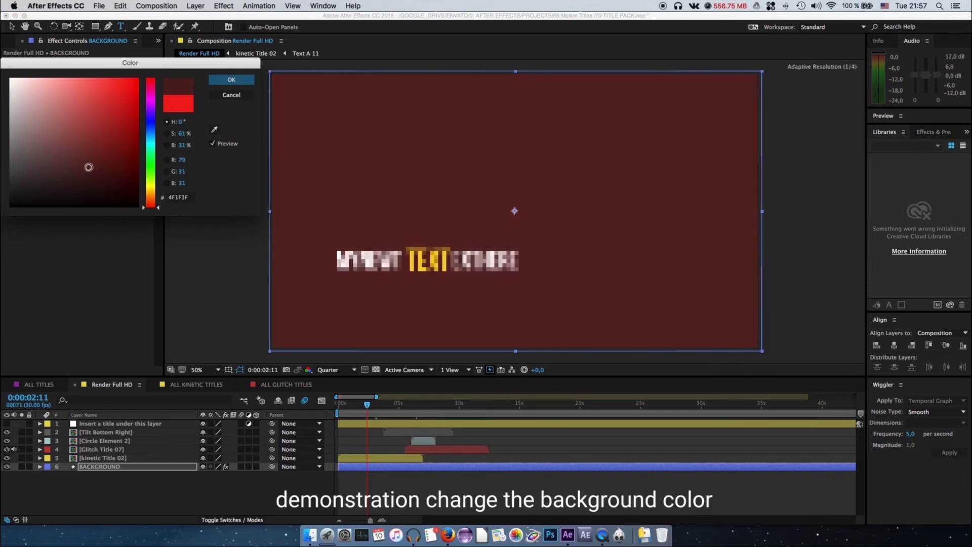
{"action": "left_click", "coordinate": [154, 123]}
{"action": "left_click", "coordinate": [131, 140]}
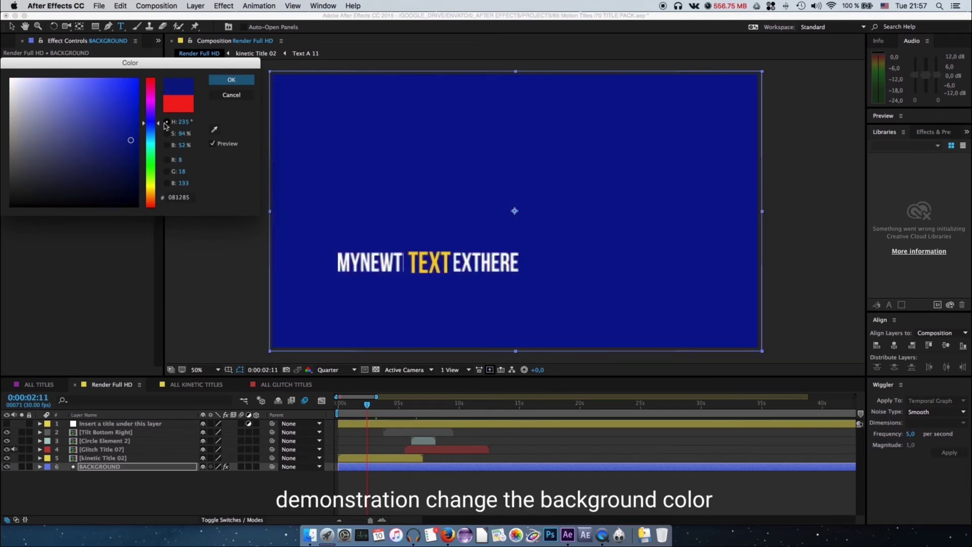
{"action": "left_click", "coordinate": [230, 80]}
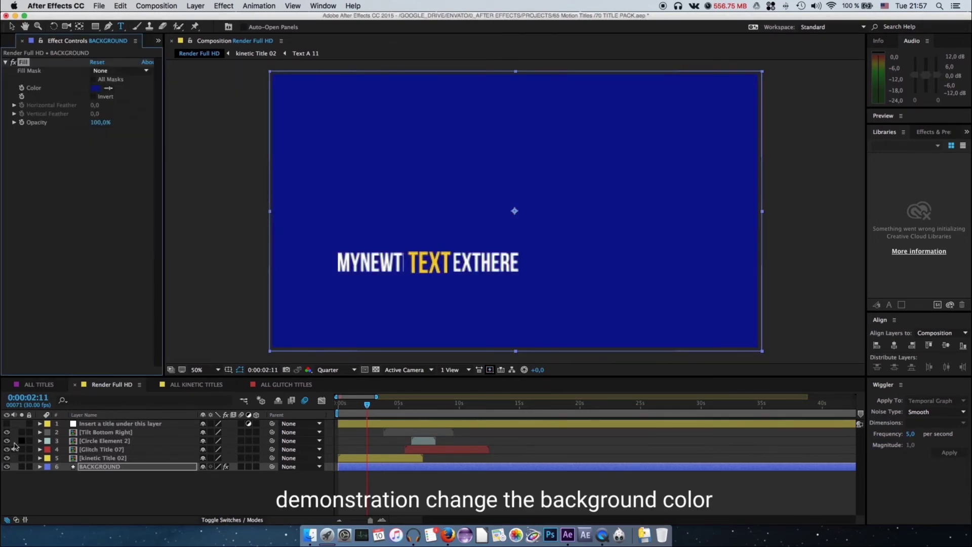
Hide the BACKGROUND layer so the composition shows black
{"action": "left_click", "coordinate": [7, 467]}
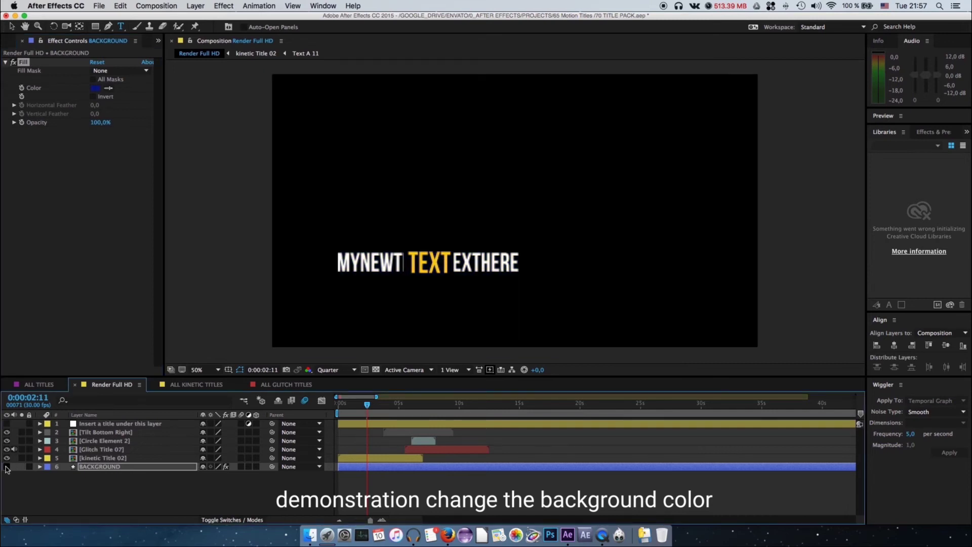
{"action": "left_click", "coordinate": [7, 466]}
{"action": "left_click", "coordinate": [6, 466]}
Zoom out the timeline and pull the work area end back from 0:00:52:18 to just past the titles
{"action": "left_click", "coordinate": [363, 520]}
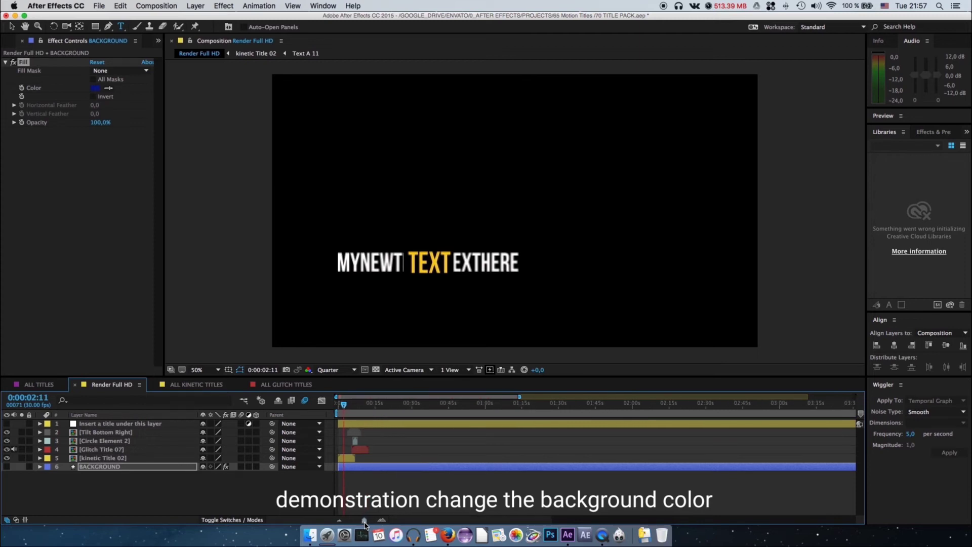
{"action": "left_click", "coordinate": [467, 405]}
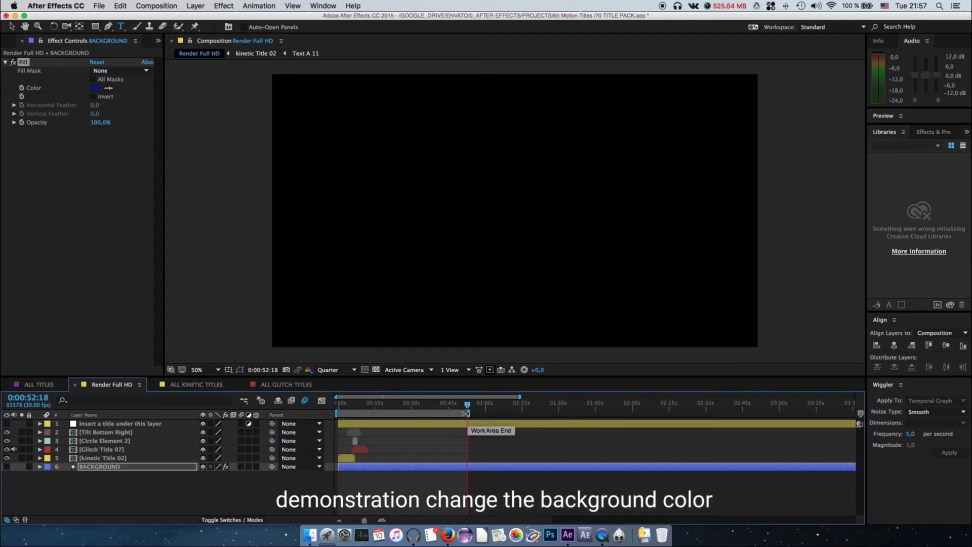
{"action": "mouse_move", "coordinate": [467, 413]}
{"action": "left_mouse_down"}
{"action": "mouse_move", "coordinate": [386, 415]}
{"action": "mouse_move", "coordinate": [365, 405]}
{"action": "left_mouse_up"}
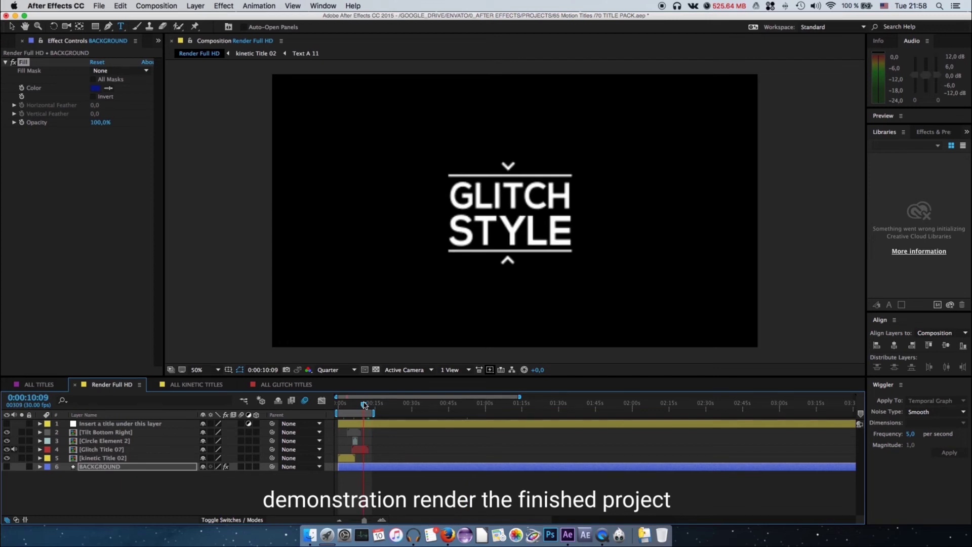
{"action": "left_click", "coordinate": [154, 4]}
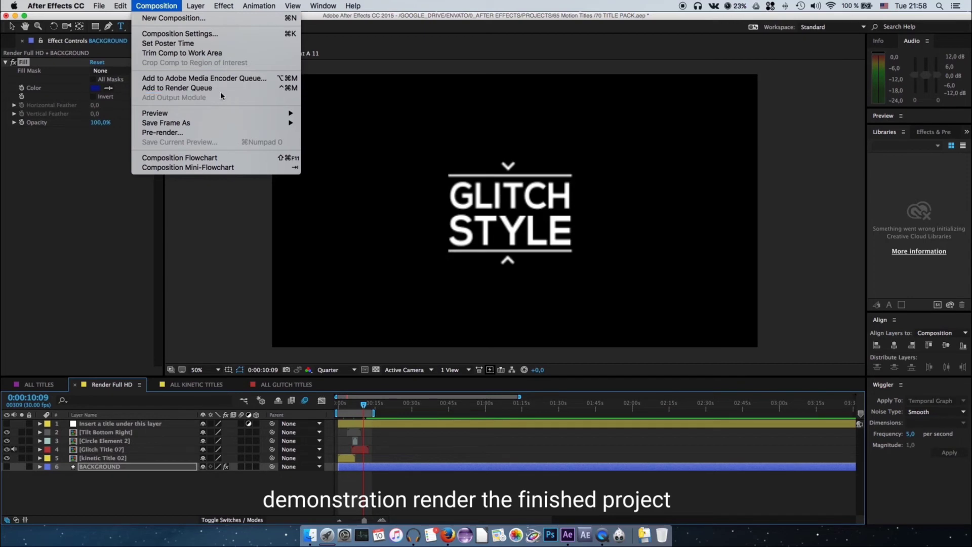
Add the Render Full HD composition to the render queue
{"action": "left_click", "coordinate": [334, 85]}
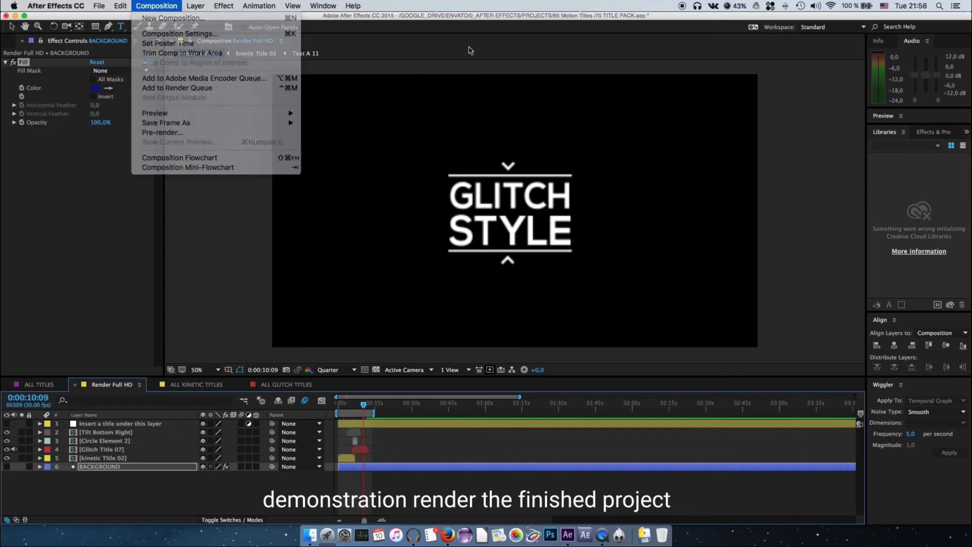